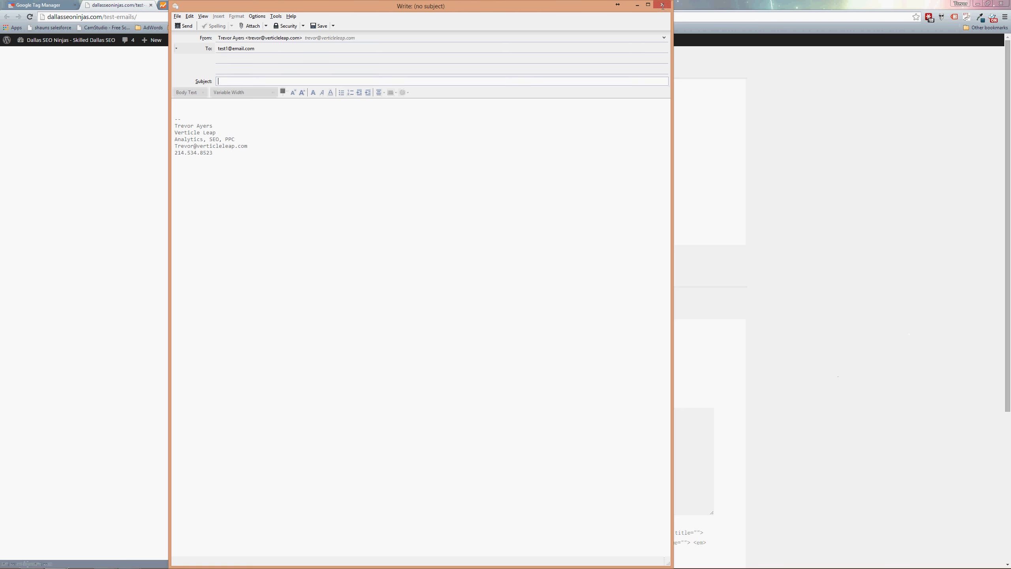
Test the mailto links test 2 and test 3 on the Test Emails page, closing every email compose window.
{"action": "left_click", "coordinate": [662, 4]}
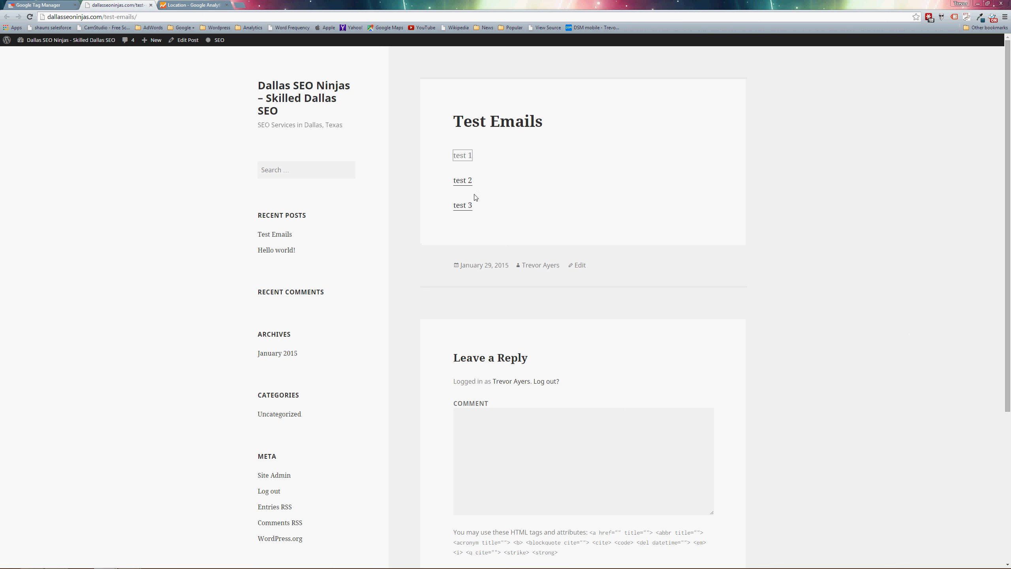
{"action": "left_click", "coordinate": [465, 180]}
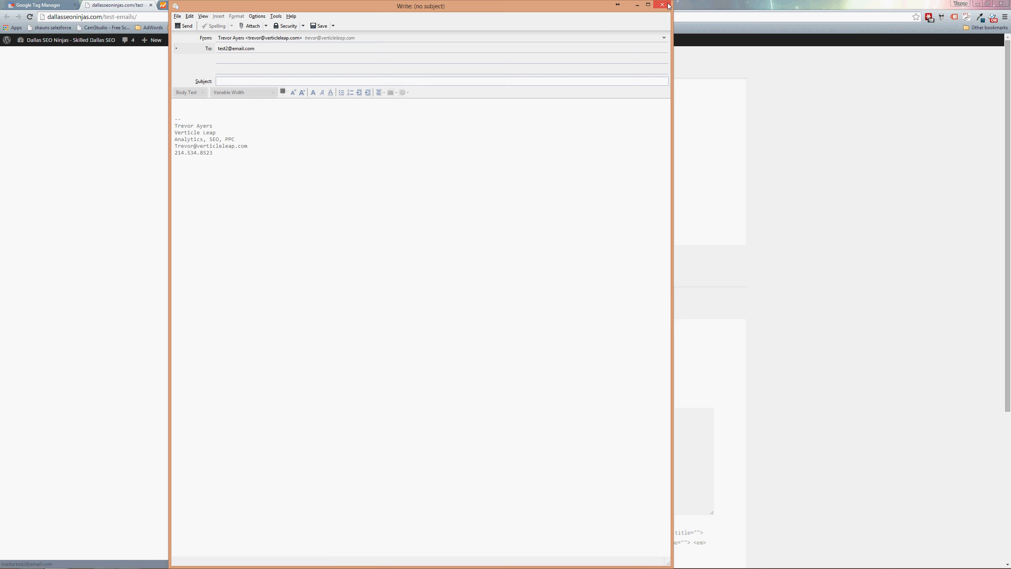
{"action": "left_click", "coordinate": [668, 5]}
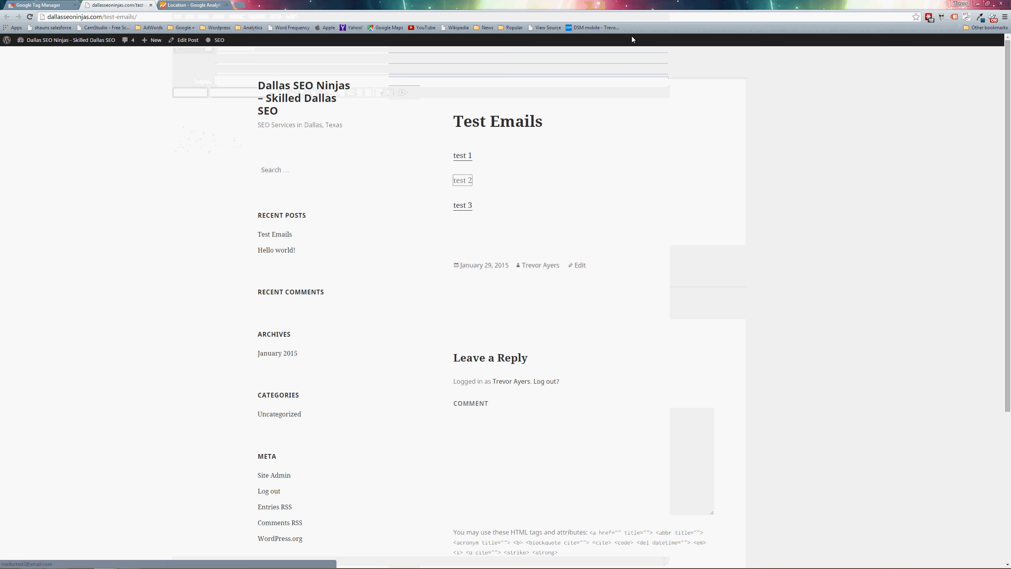
{"action": "left_click", "coordinate": [463, 203]}
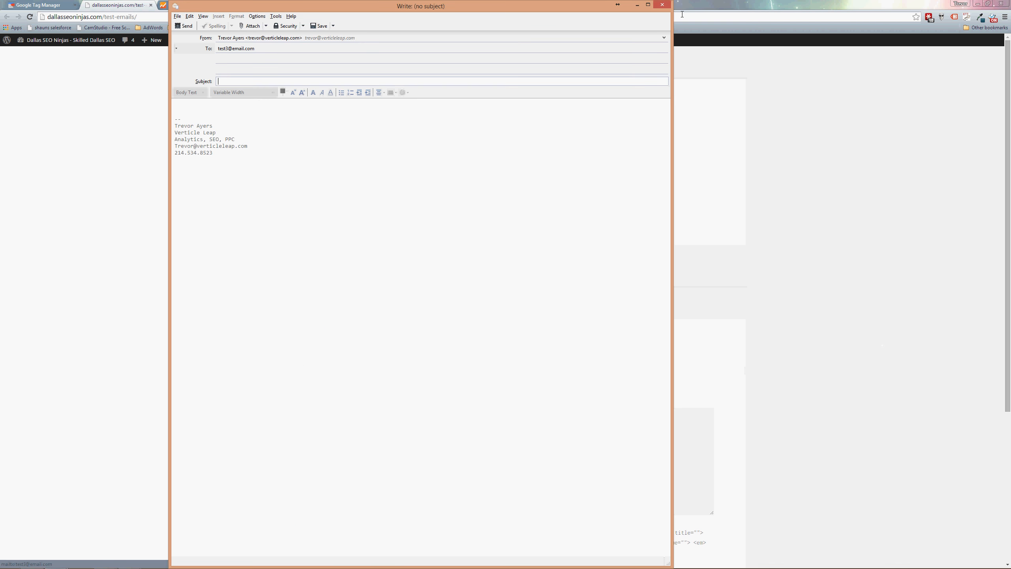
{"action": "left_click", "coordinate": [661, 5]}
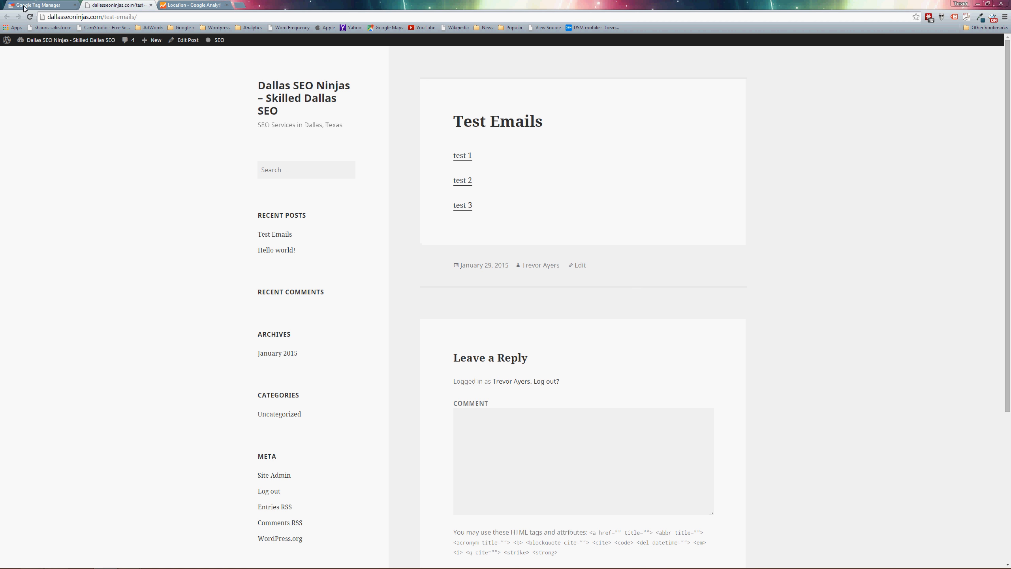
Switch to Google Tag Manager and create a new tag named Mailto Click Listener in the DSEON container.
{"action": "left_click", "coordinate": [42, 6]}
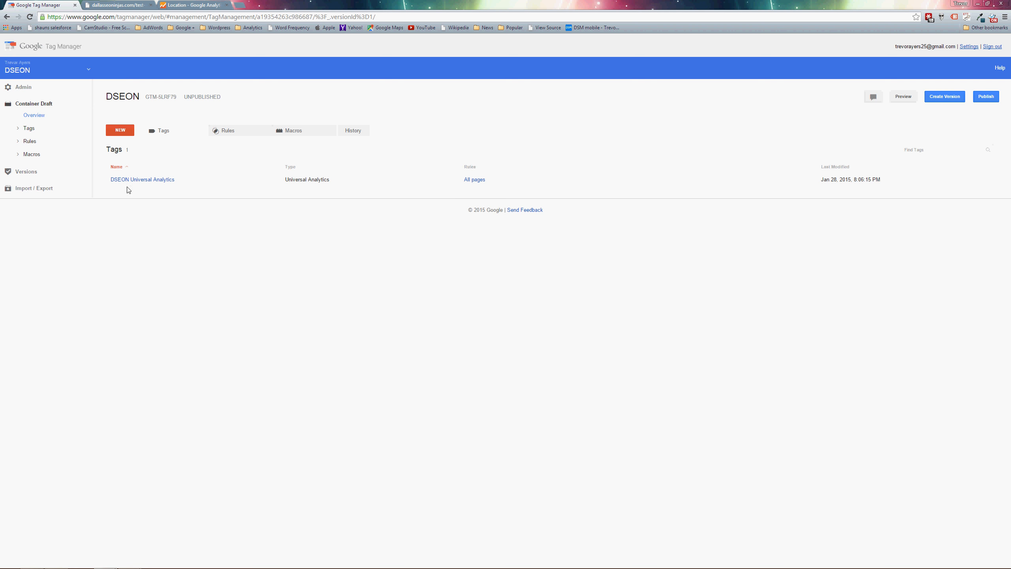
{"action": "left_click", "coordinate": [121, 132]}
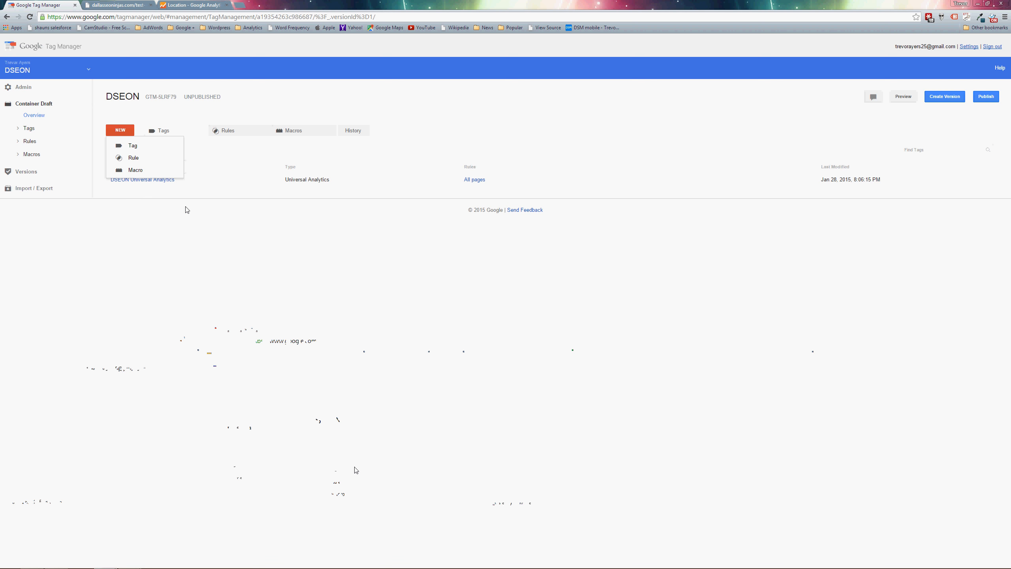
{"action": "left_click", "coordinate": [135, 146]}
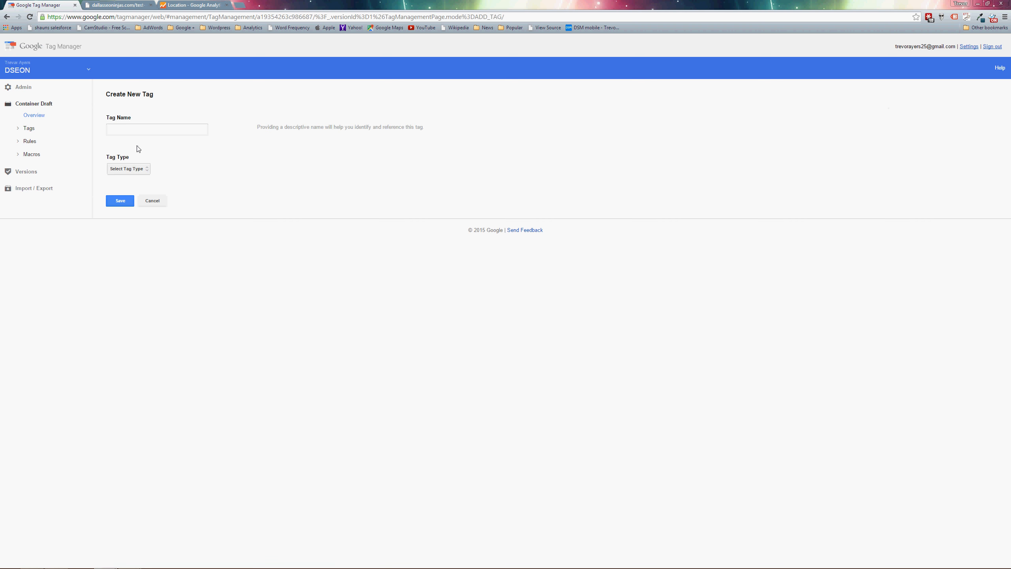
{"action": "left_click", "coordinate": [140, 130]}
{"action": "type", "text": "Mia"}
{"action": "type", "text": "lto"}
{"action": "type", "text": " Click Listener"}
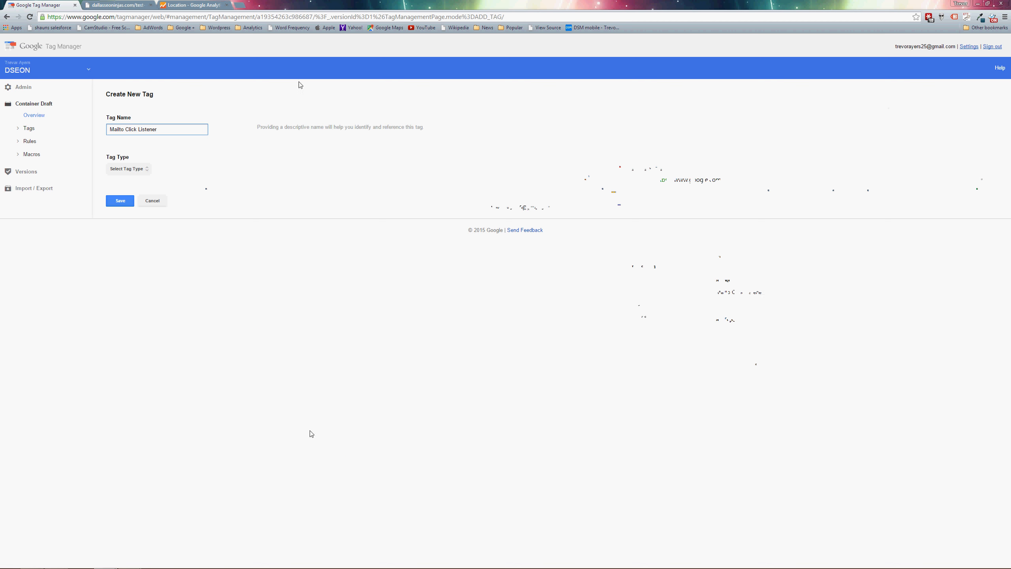
Set the tag type to the Click Listener event listener.
{"action": "left_click", "coordinate": [128, 170]}
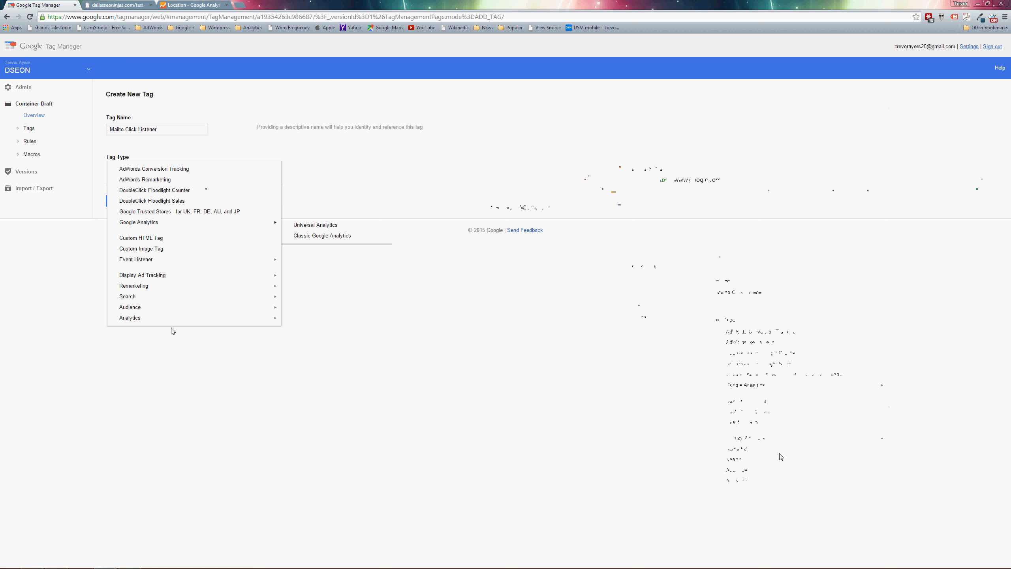
{"action": "mouse_move", "coordinate": [181, 259]}
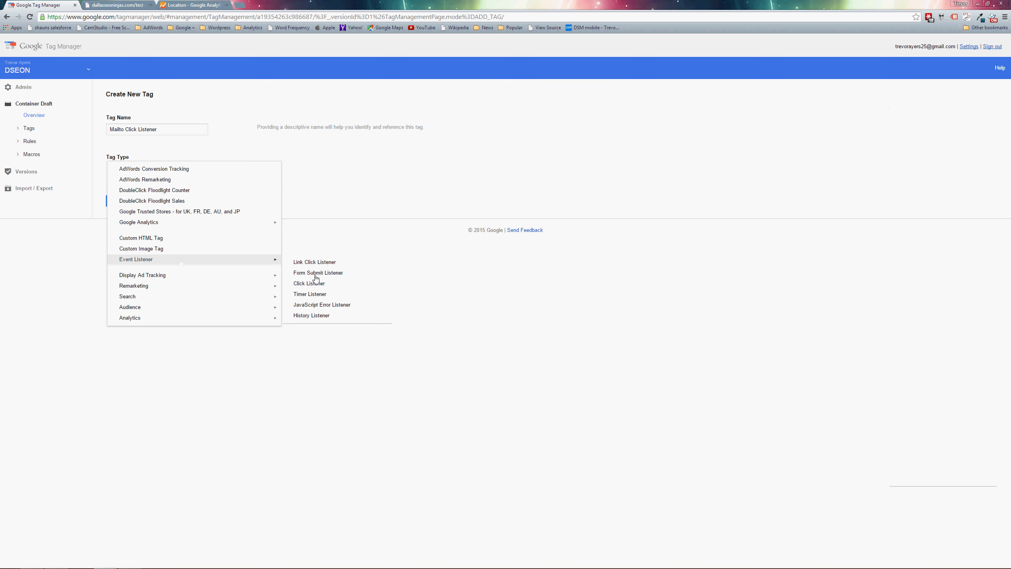
{"action": "left_click", "coordinate": [336, 284]}
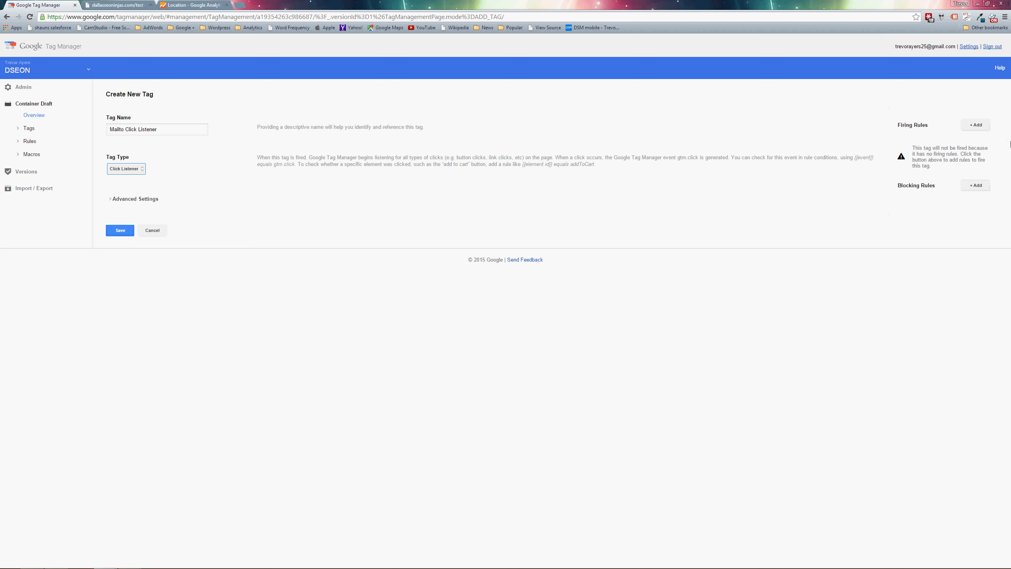
Add the existing rules All pages and Mailto Clicks as firing rules of the Mailto Click Listener tag.
{"action": "left_click", "coordinate": [982, 130]}
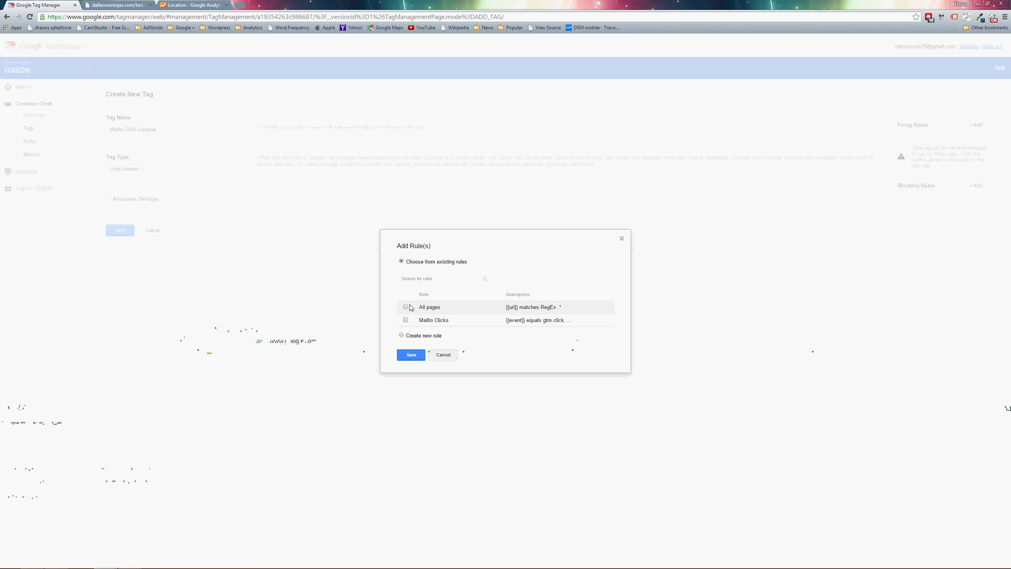
{"action": "left_click", "coordinate": [406, 307]}
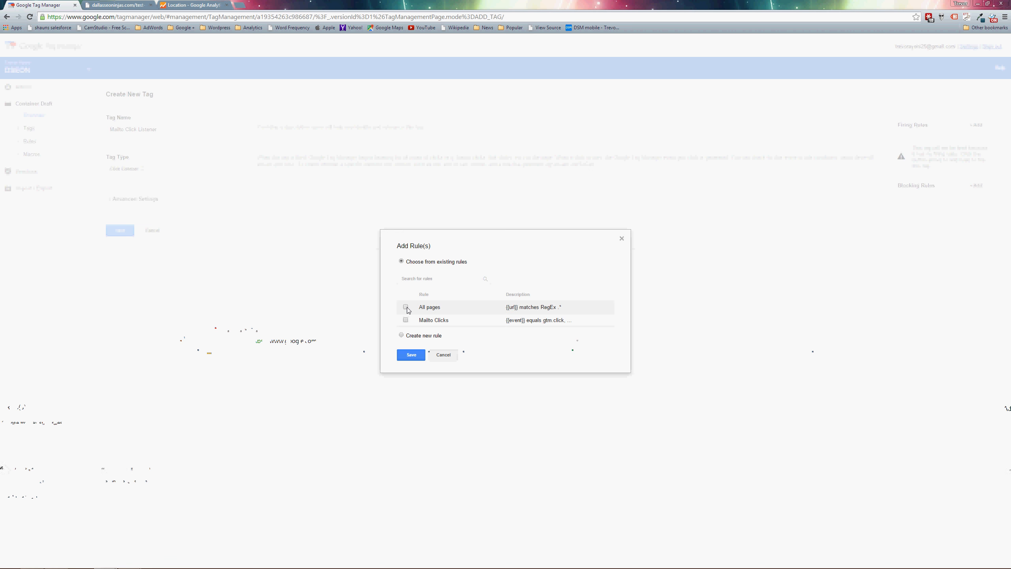
{"action": "left_click", "coordinate": [411, 355]}
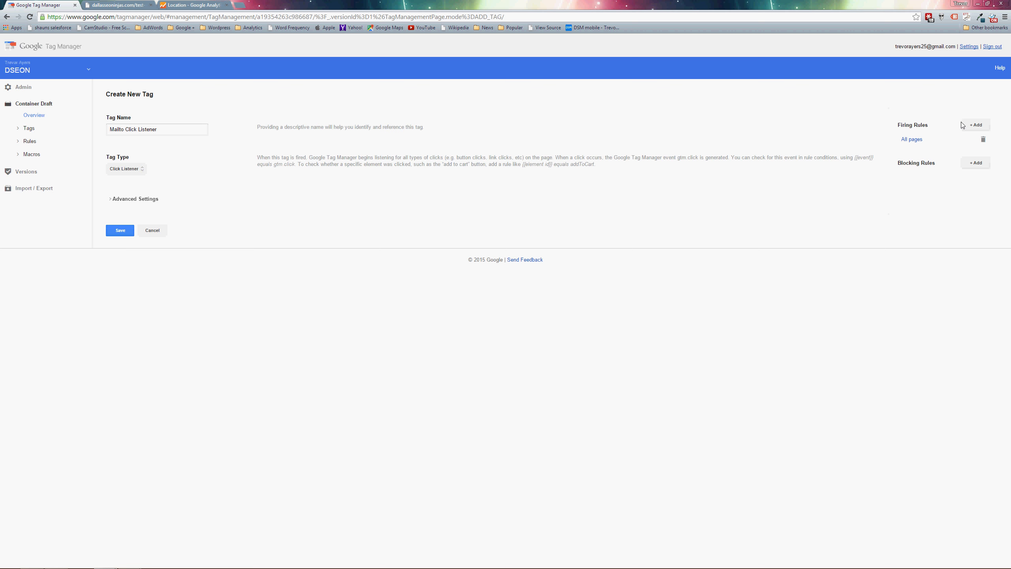
{"action": "left_click", "coordinate": [972, 125]}
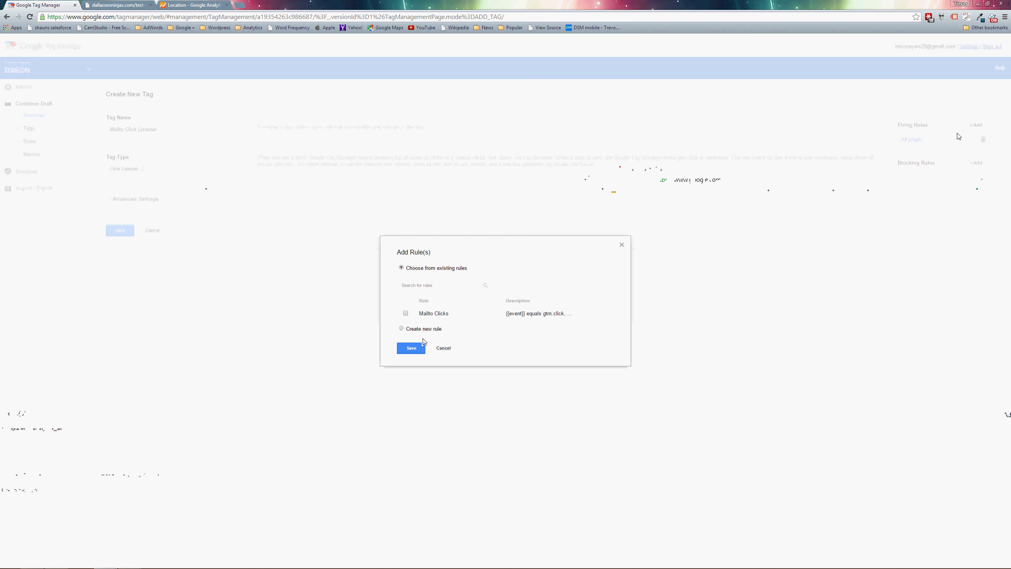
{"action": "left_click", "coordinate": [406, 314]}
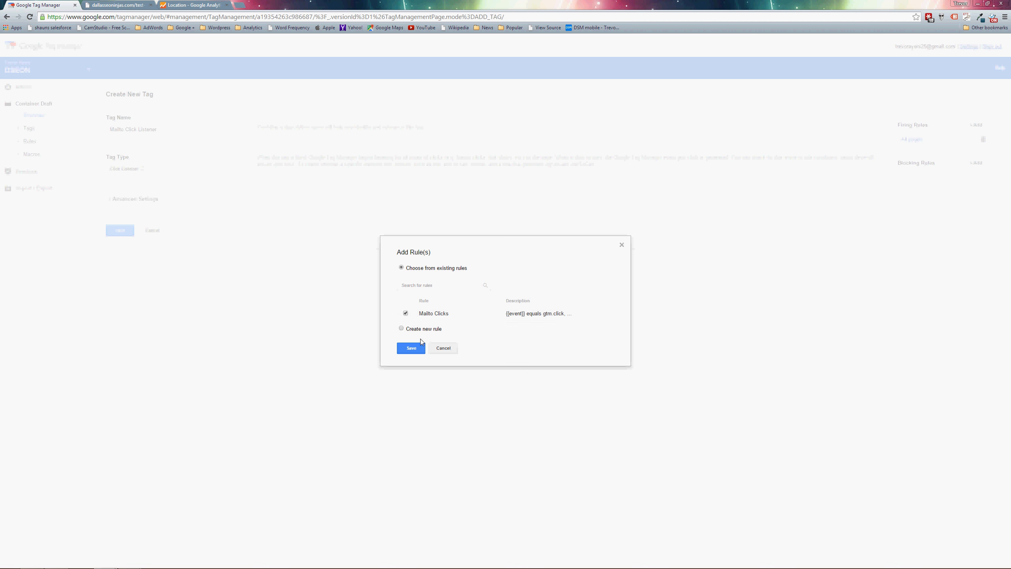
{"action": "left_click", "coordinate": [420, 351]}
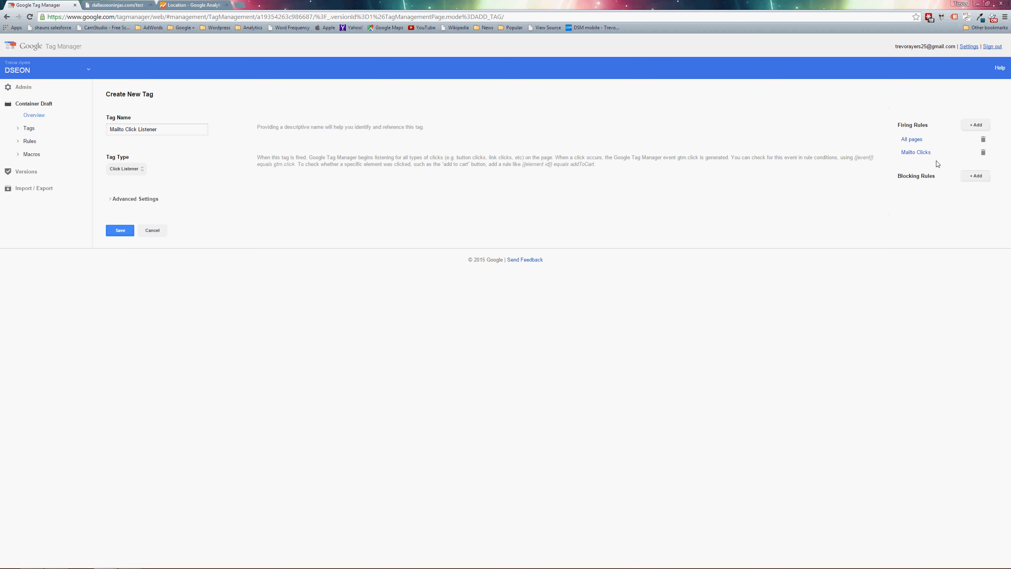
Examine the Mailto Clicks rule's name and its event and element url conditions.
{"action": "left_click", "coordinate": [915, 152]}
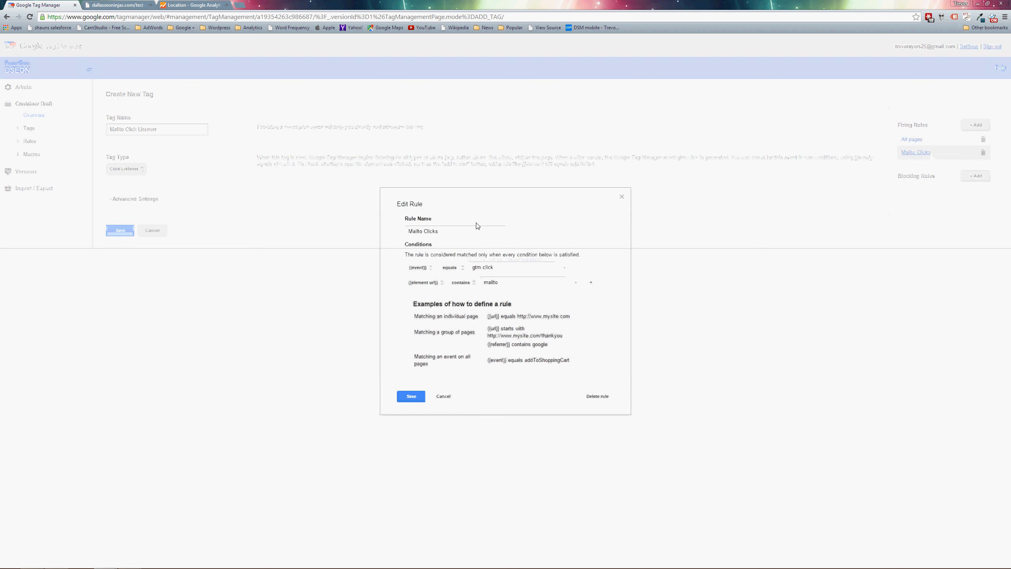
{"action": "triple_click", "coordinate": [461, 231]}
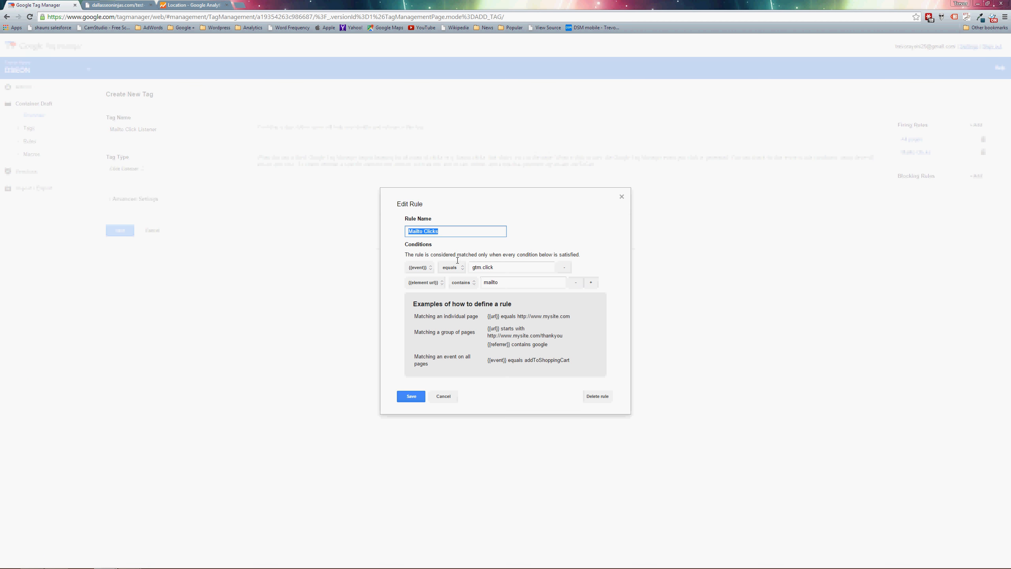
{"action": "left_click", "coordinate": [425, 268]}
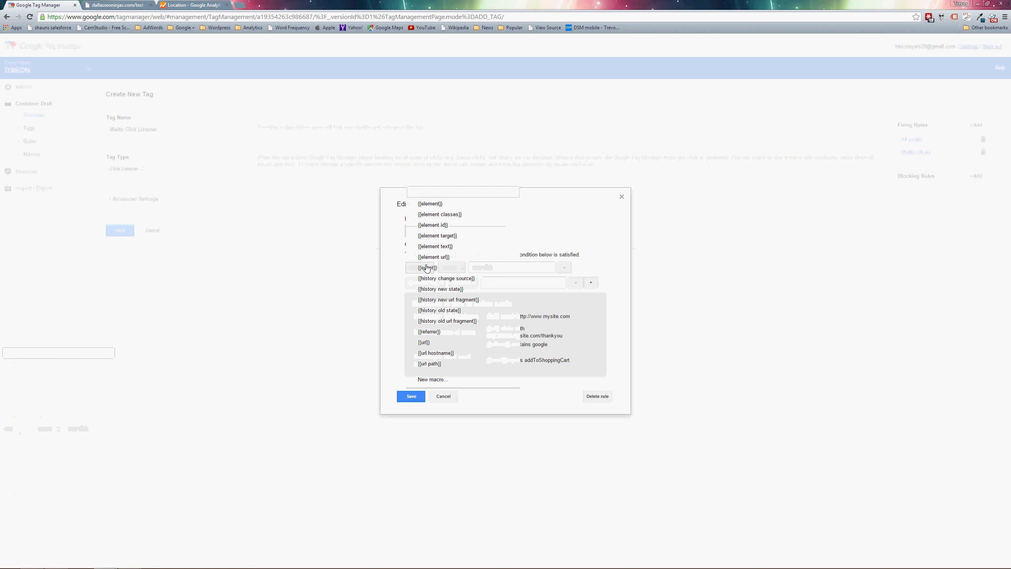
{"action": "left_click", "coordinate": [425, 268]}
{"action": "left_click", "coordinate": [458, 267]}
{"action": "left_click", "coordinate": [462, 267]}
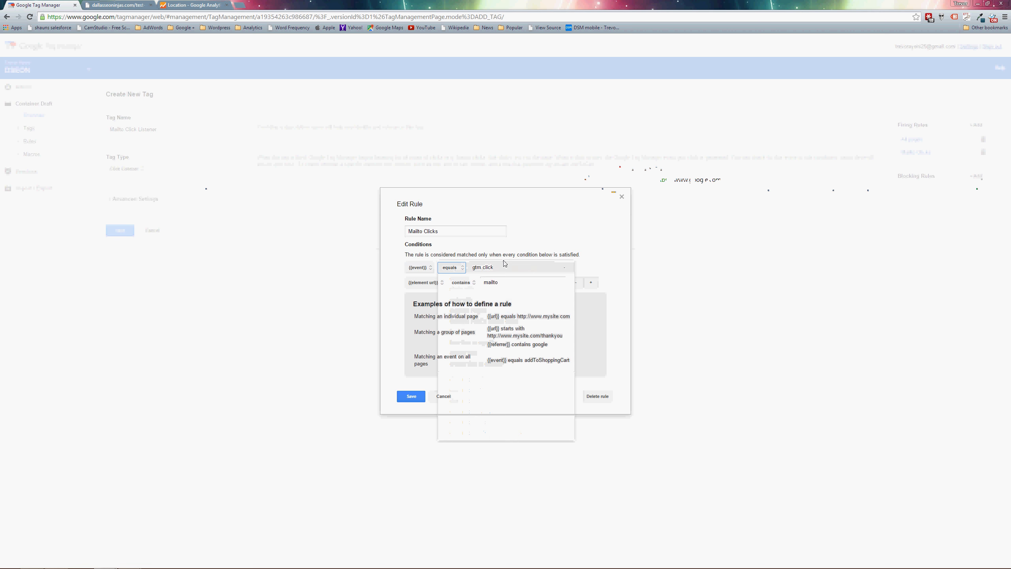
{"action": "key", "text": "Tab"}
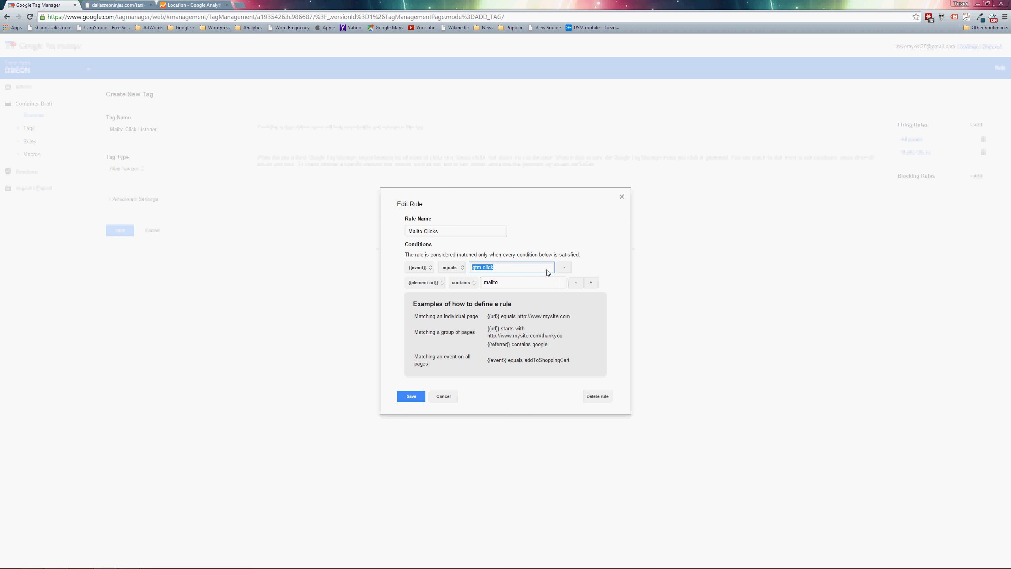
{"action": "left_click", "coordinate": [442, 282]}
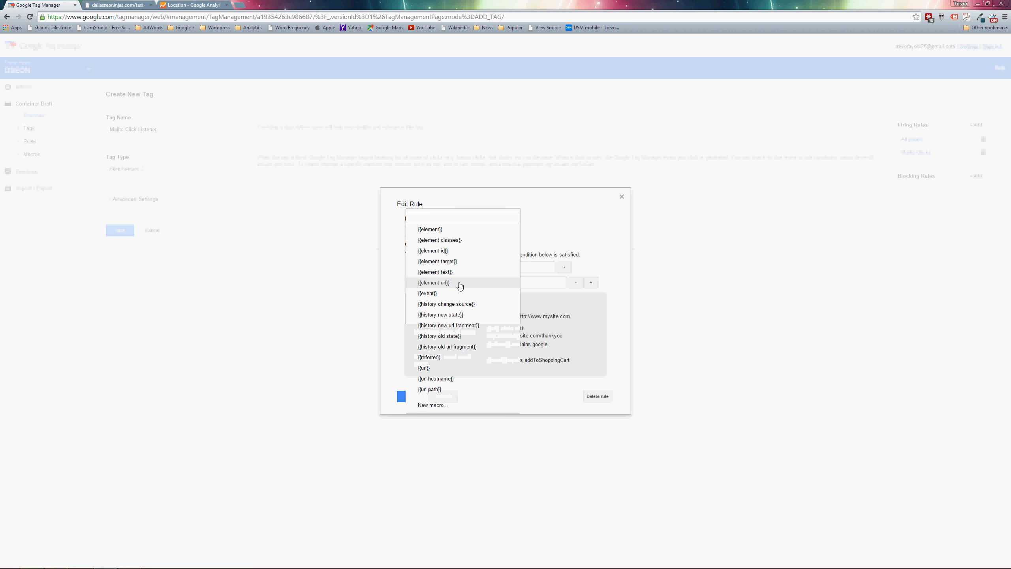
{"action": "left_click", "coordinate": [457, 285]}
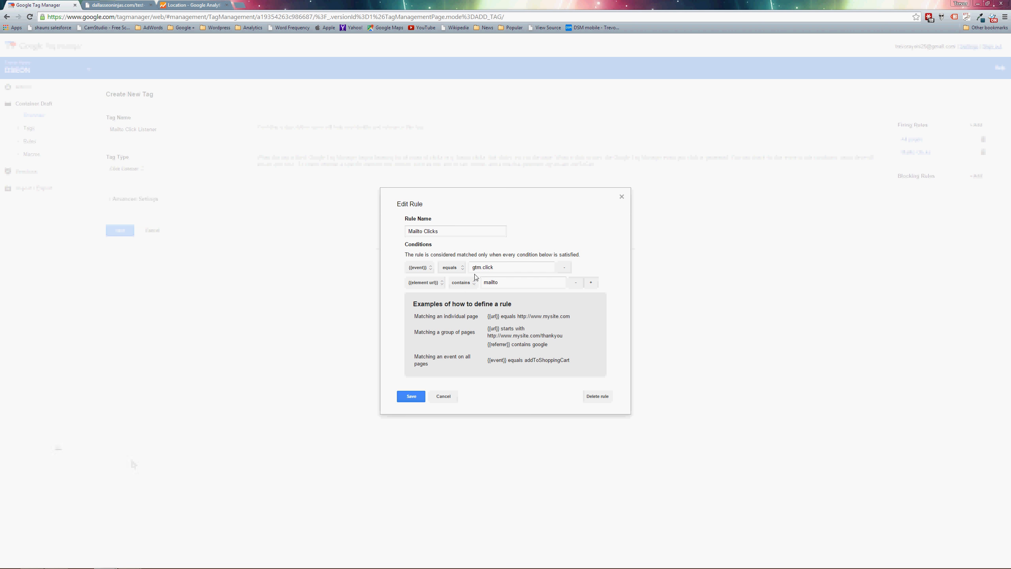
{"action": "left_click_drag", "start_coordinate": [503, 283], "coordinate": [491, 282]}
{"action": "left_click_drag", "start_coordinate": [503, 286], "coordinate": [471, 266]}
{"action": "left_click_drag", "start_coordinate": [443, 232], "coordinate": [406, 231]}
Save the Mailto Clicks rule and the Mailto Click Listener tag.
{"action": "left_click", "coordinate": [406, 392]}
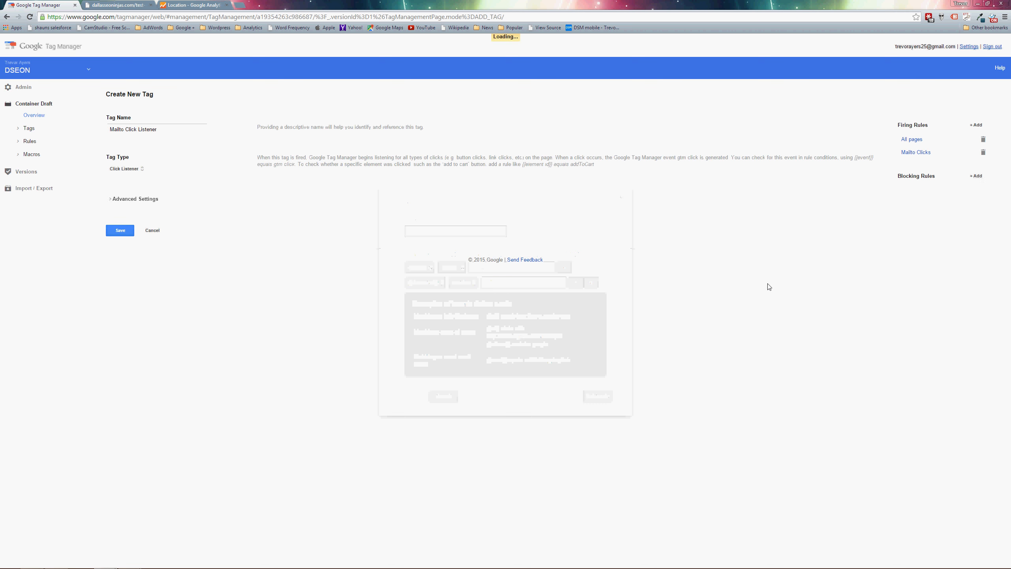
{"action": "left_click", "coordinate": [120, 231]}
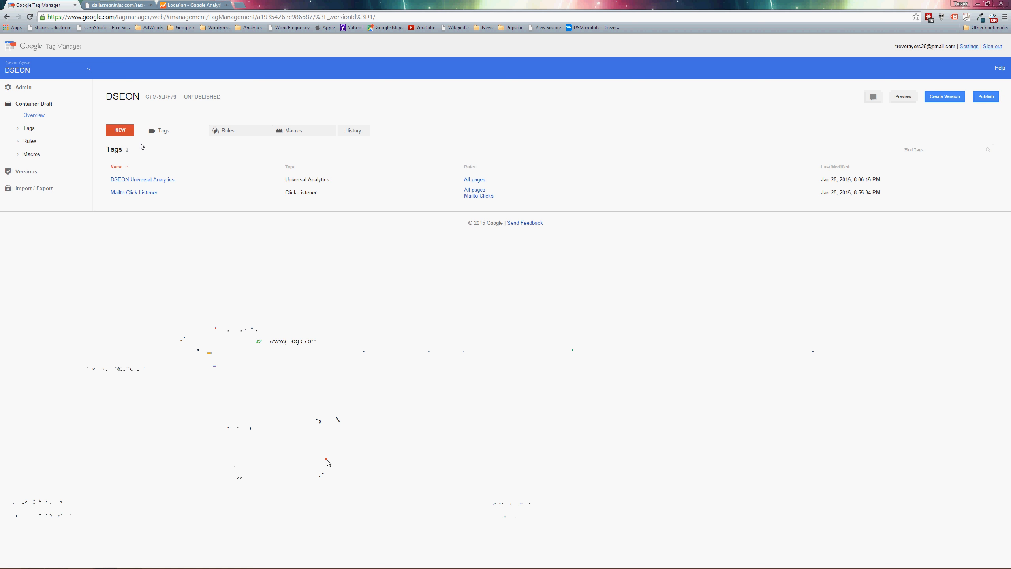
Create a second tag named Mailto Click Event with Universal Analytics as its tag type.
{"action": "left_click", "coordinate": [124, 133]}
{"action": "left_click", "coordinate": [132, 145]}
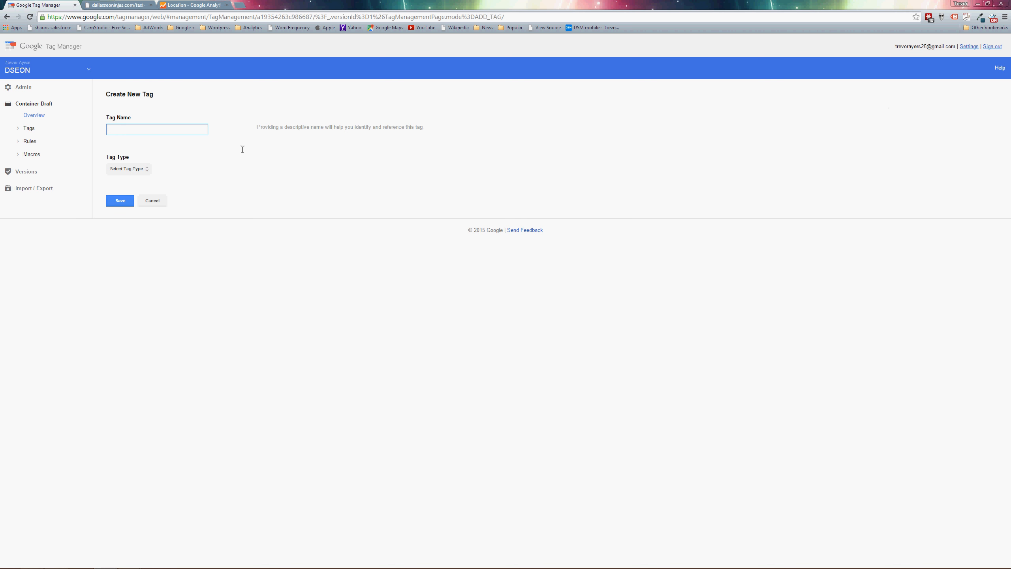
{"action": "type", "text": "Mailto Click Event"}
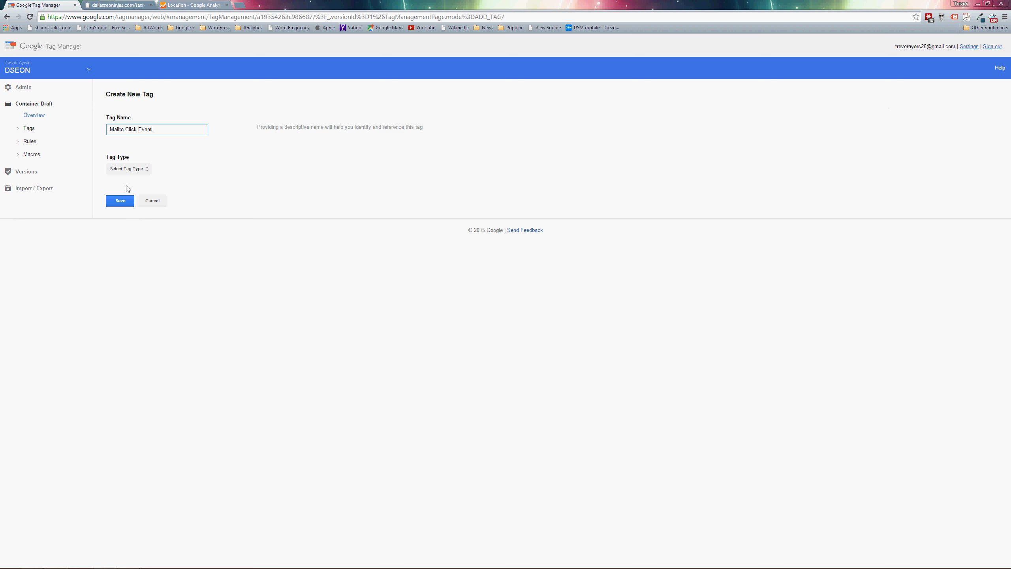
{"action": "left_click", "coordinate": [125, 170]}
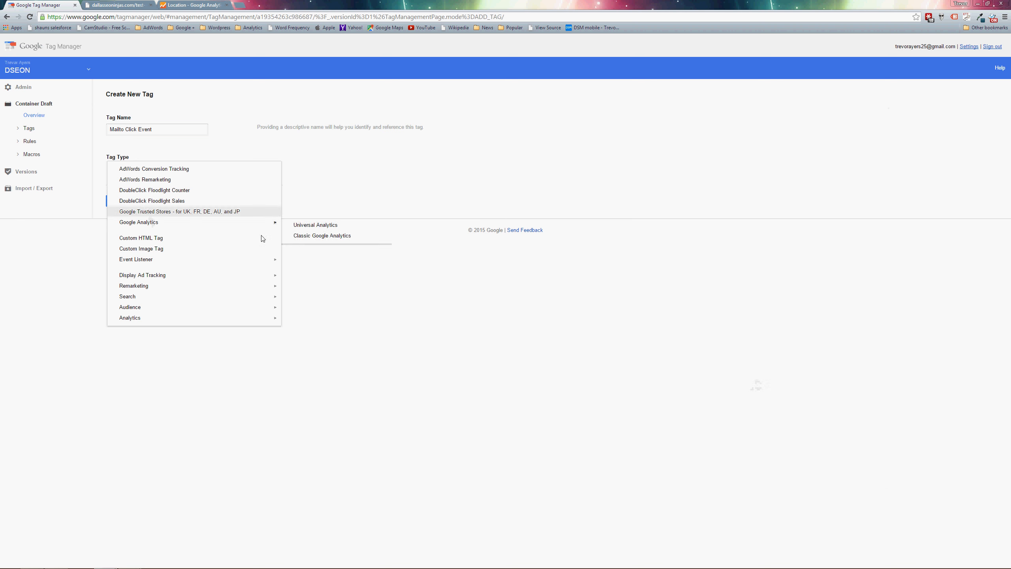
{"action": "mouse_move", "coordinate": [271, 228]}
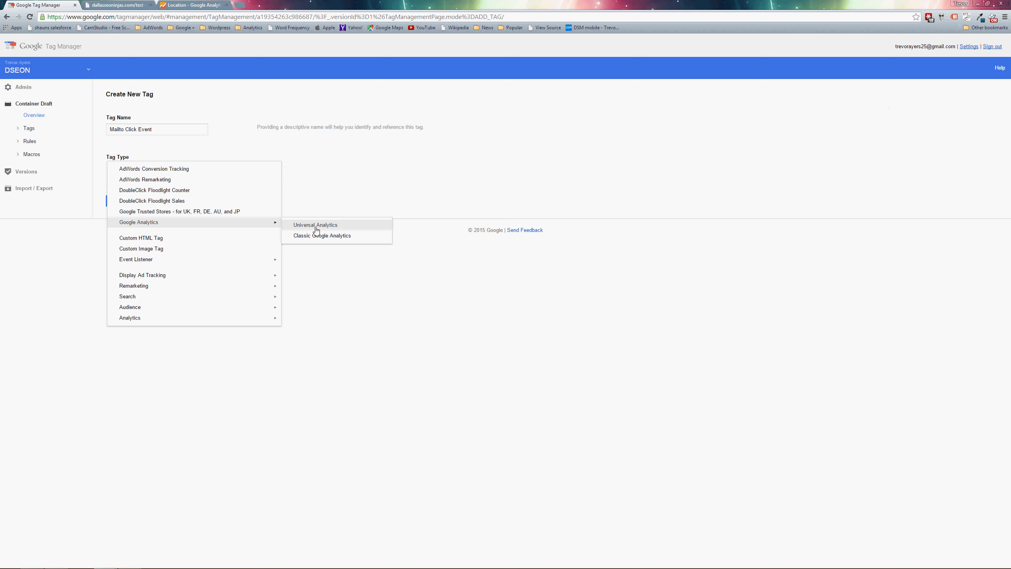
{"action": "left_click", "coordinate": [316, 226]}
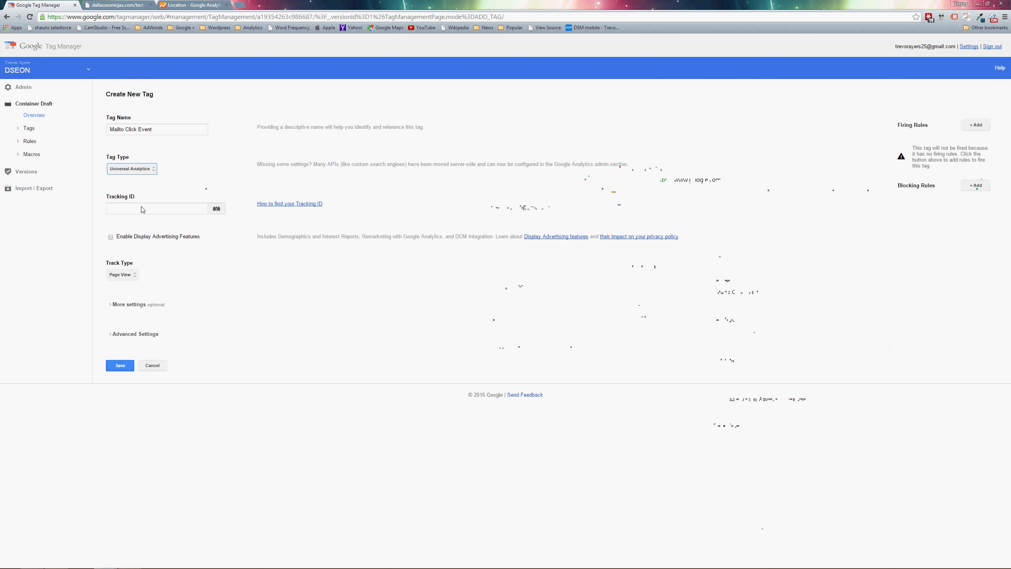
Copy the Dallas SEO Ninjas property's tracking ID from Google Analytics into the Mailto Click Event tag's Tracking ID in Google Tag Manager.
{"action": "left_click", "coordinate": [177, 5]}
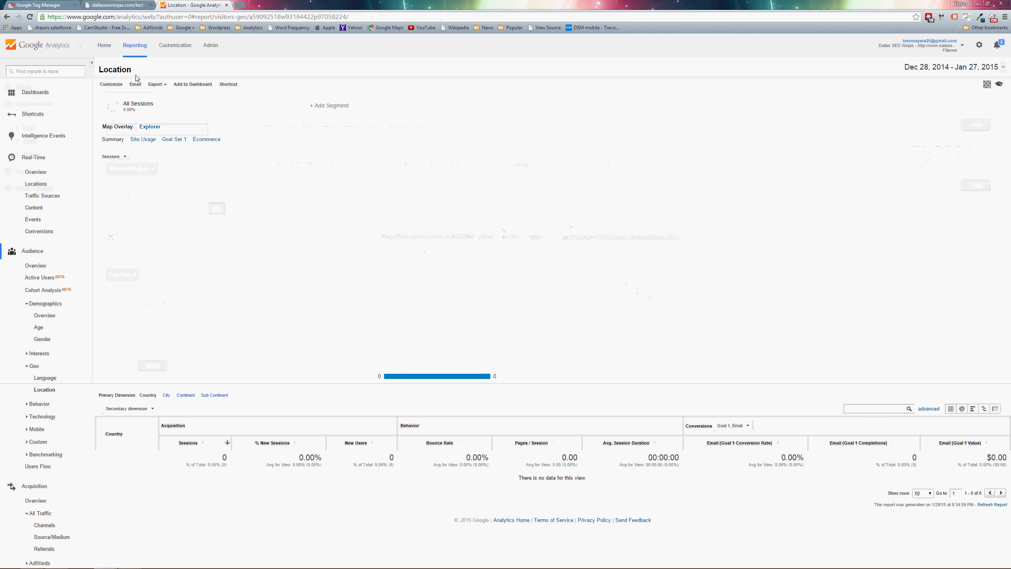
{"action": "left_click", "coordinate": [210, 46]}
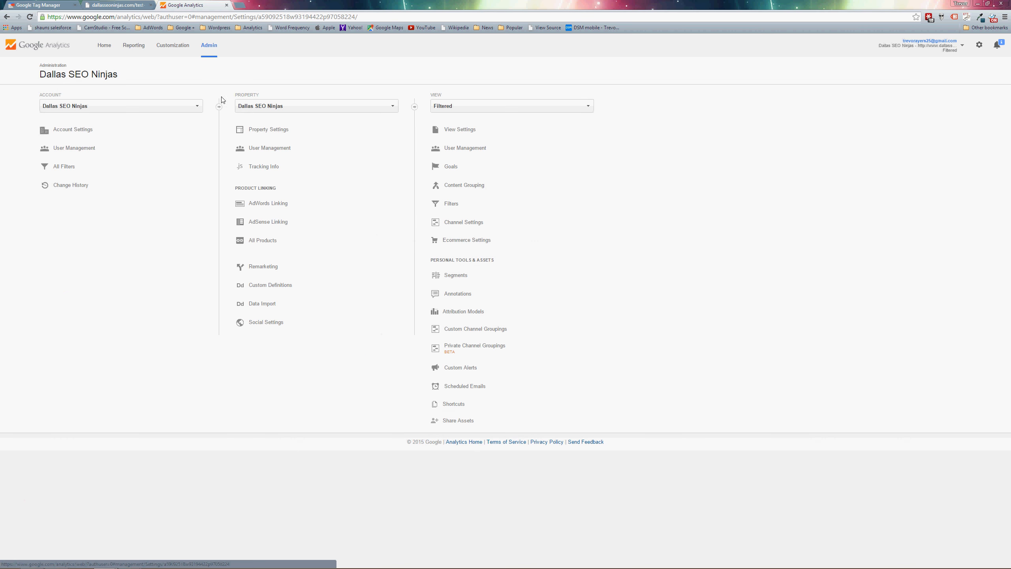
{"action": "left_click", "coordinate": [263, 167]}
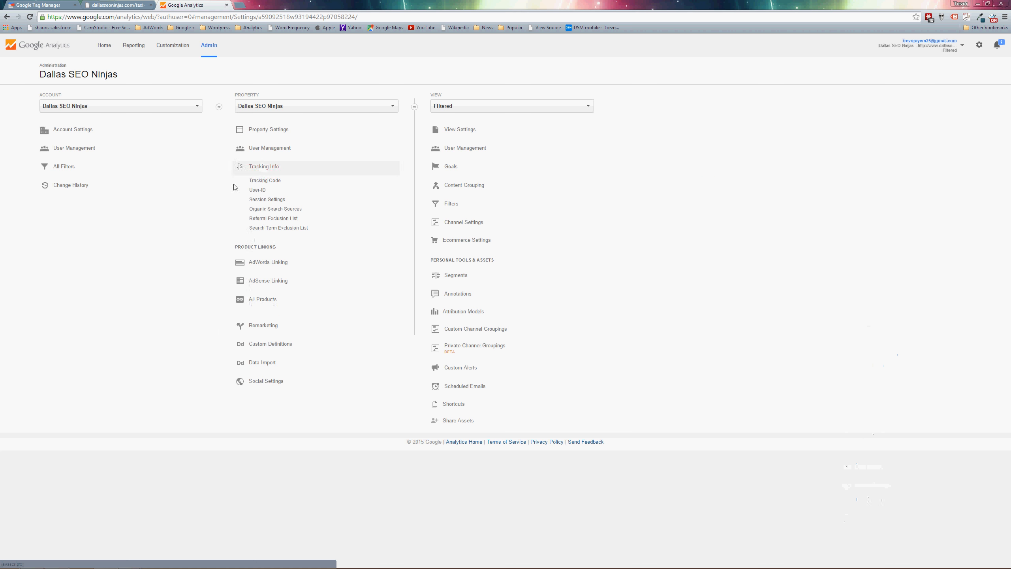
{"action": "left_click", "coordinate": [255, 181]}
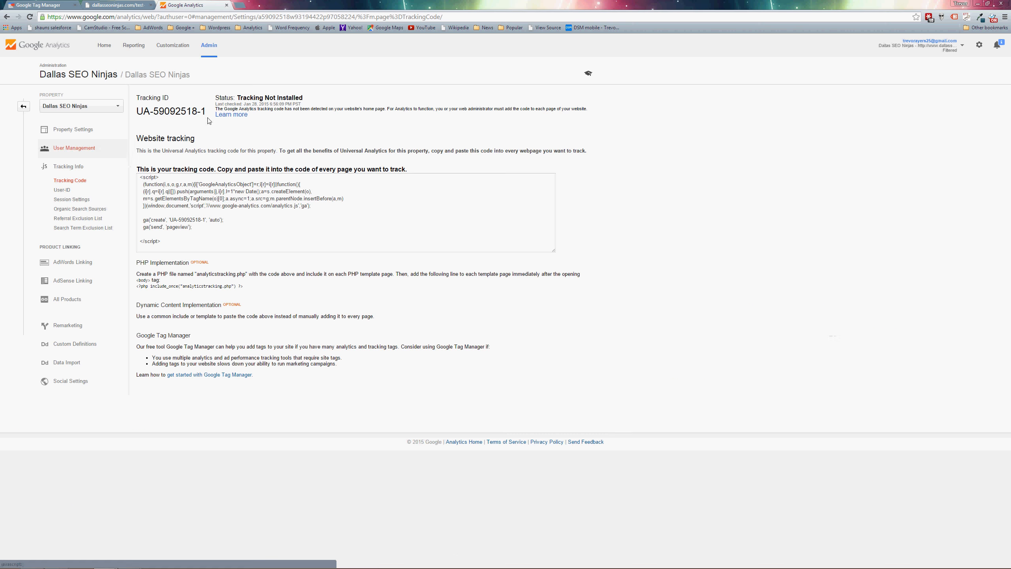
{"action": "left_click_drag", "start_coordinate": [206, 112], "coordinate": [137, 106]}
{"action": "key", "text": "ctrl+c"}
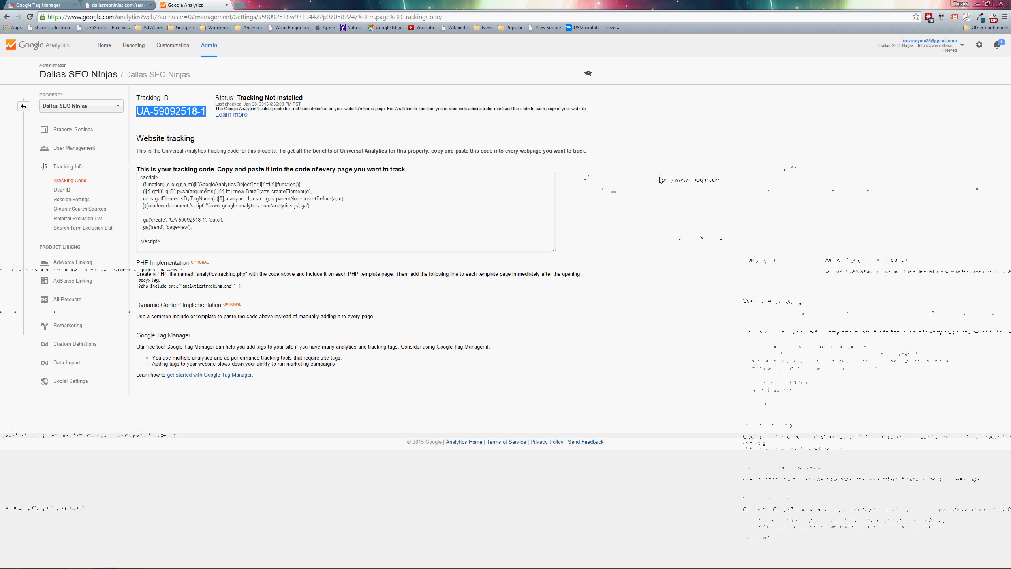
{"action": "left_click", "coordinate": [52, 5]}
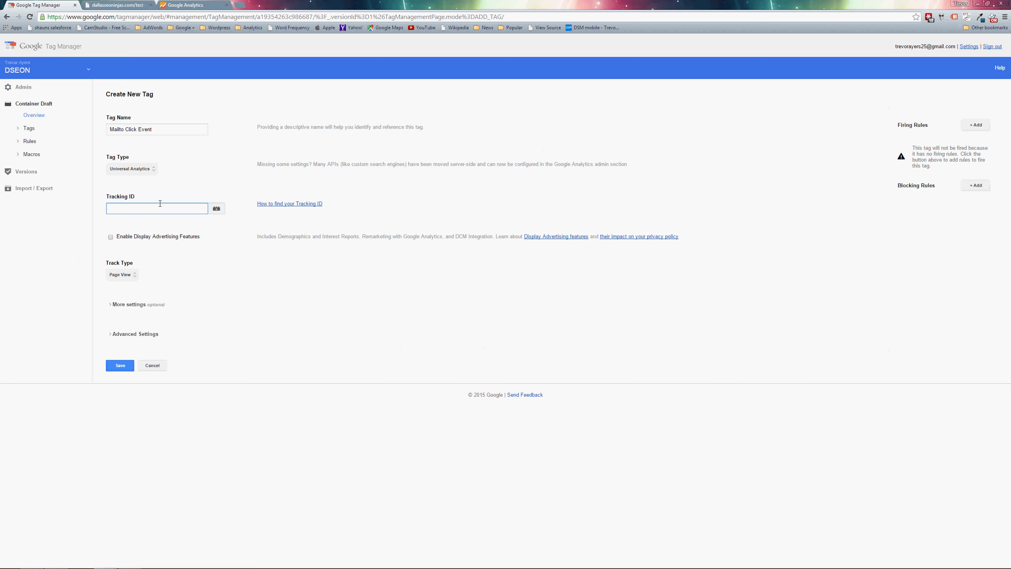
{"action": "key", "text": "ctrl+v"}
Set the tag's track type to Event with category Email, action click and label {{element url}}.
{"action": "left_click", "coordinate": [124, 278]}
{"action": "left_click", "coordinate": [124, 290]}
{"action": "key", "text": "Tab"}
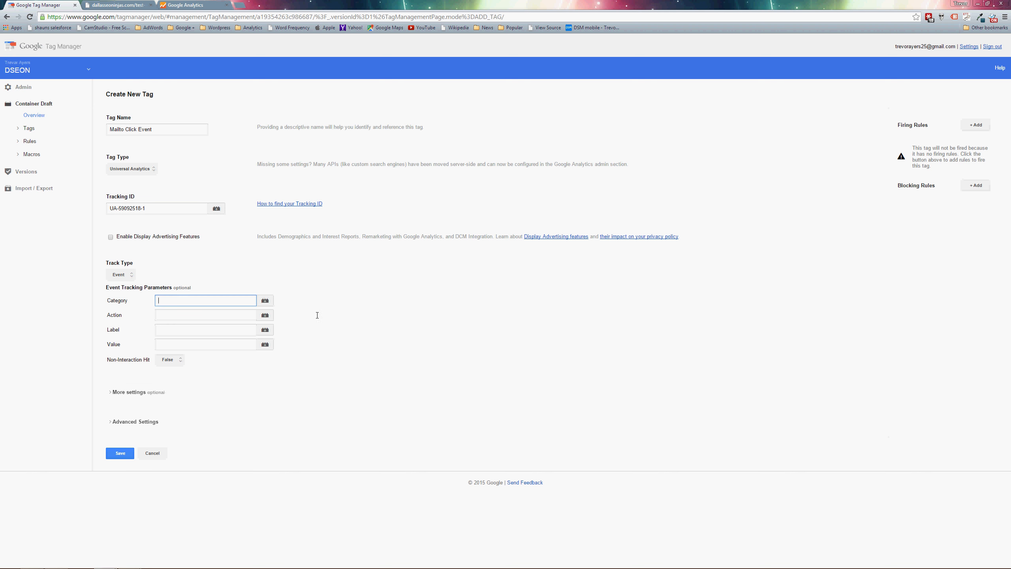
{"action": "type", "text": "Email"}
{"action": "key", "text": "Tab"}
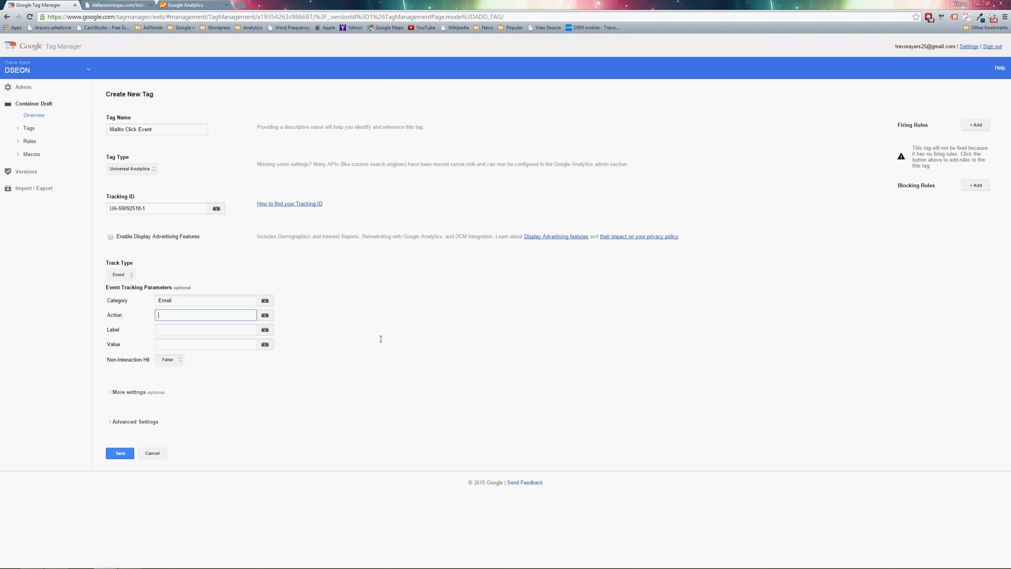
{"action": "key", "text": "Tab"}
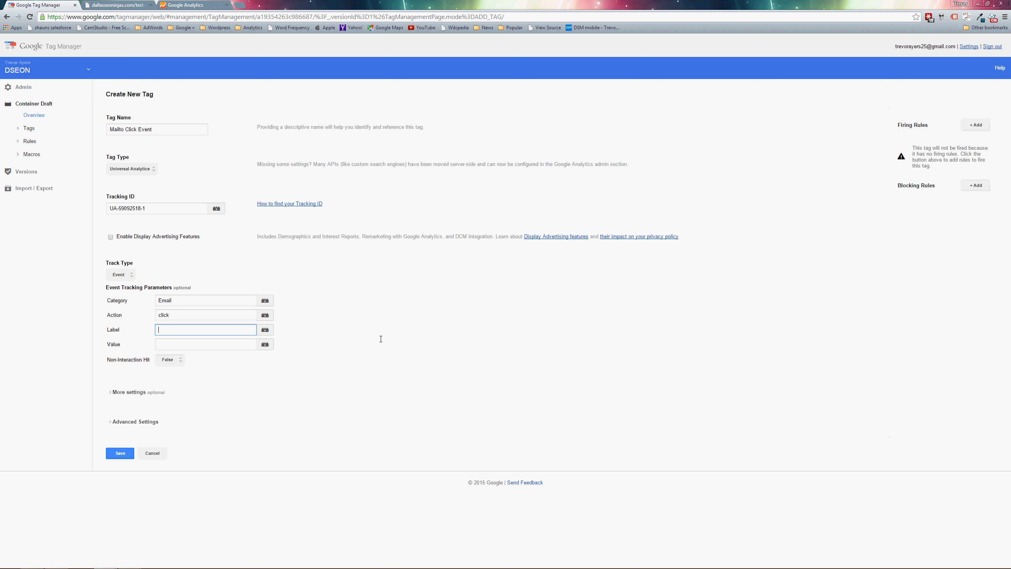
{"action": "left_click", "coordinate": [264, 330]}
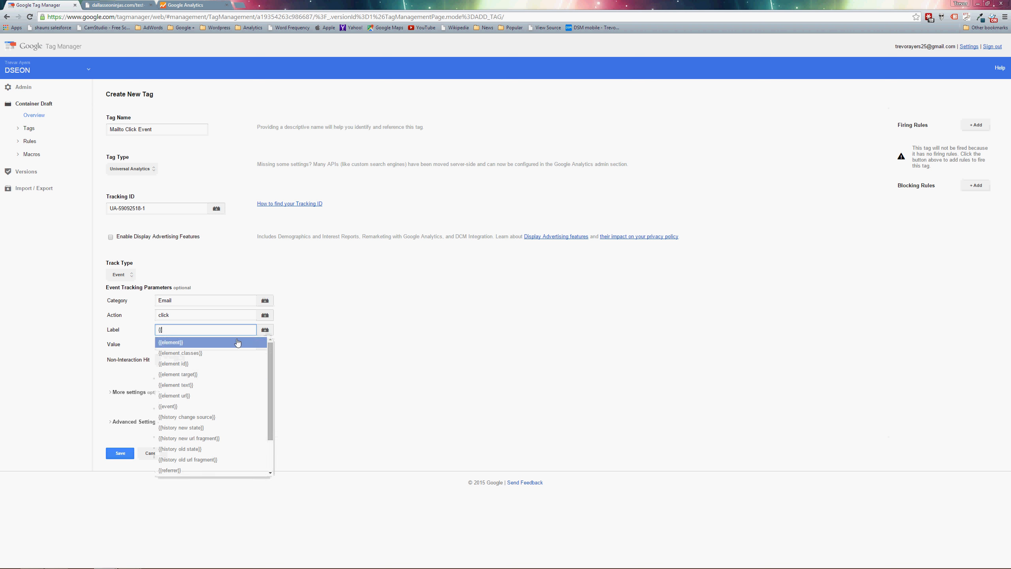
{"action": "left_click", "coordinate": [187, 396]}
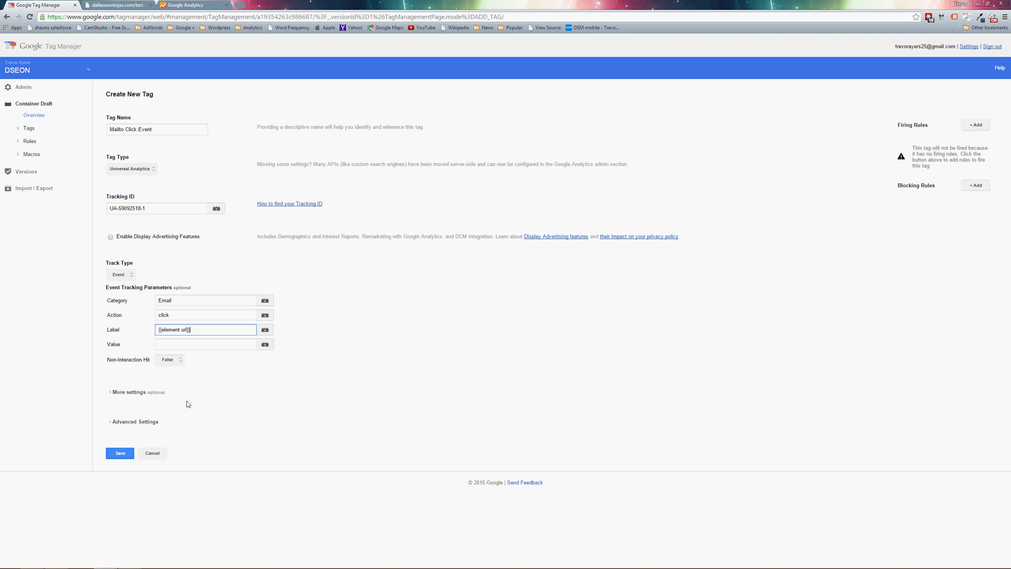
Add the existing Mailto Clicks rule as the Mailto Click Event tag's firing rule and save the tag.
{"action": "mouse_move", "coordinate": [206, 568]}
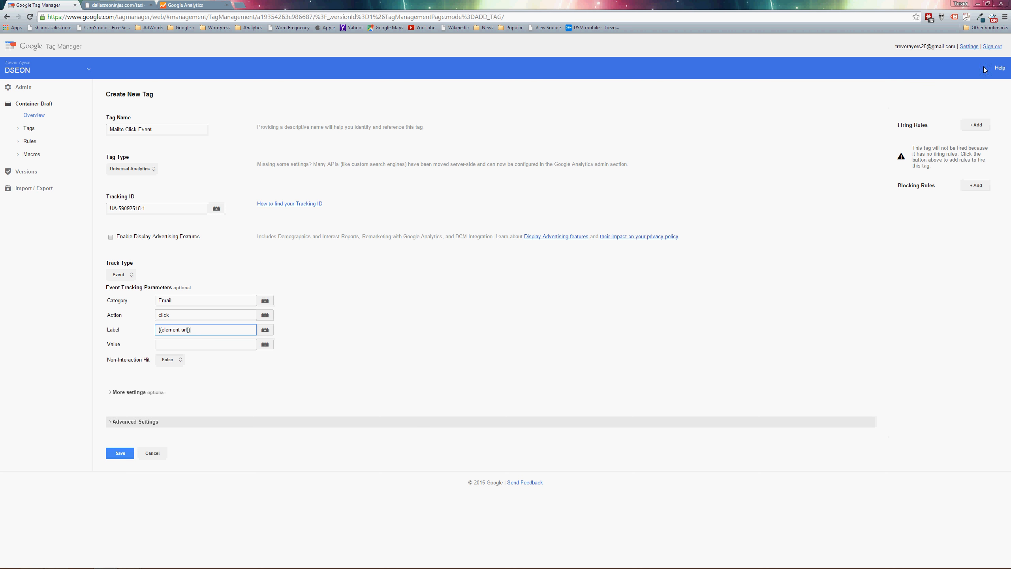
{"action": "left_click", "coordinate": [976, 126]}
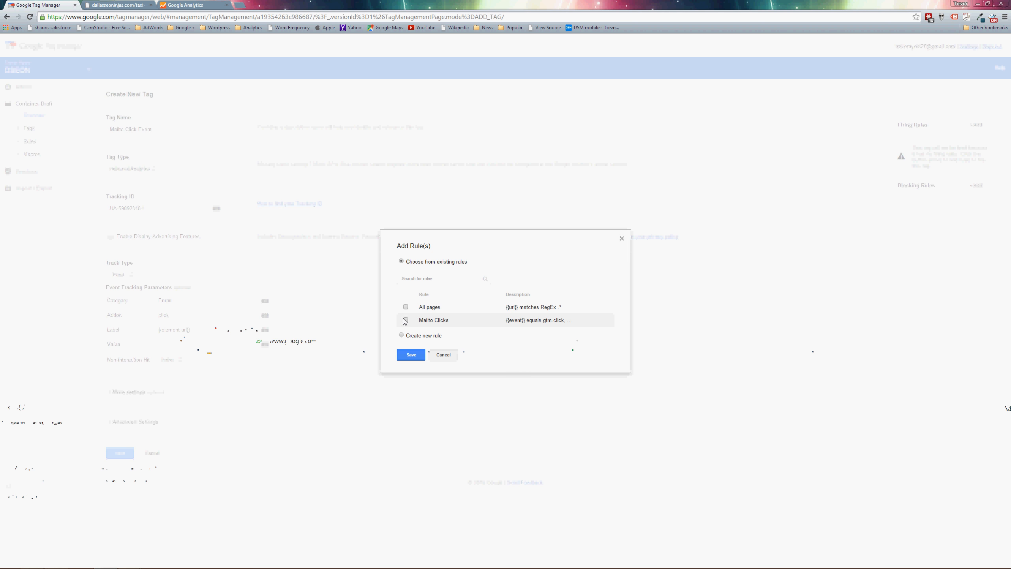
{"action": "left_click", "coordinate": [405, 321]}
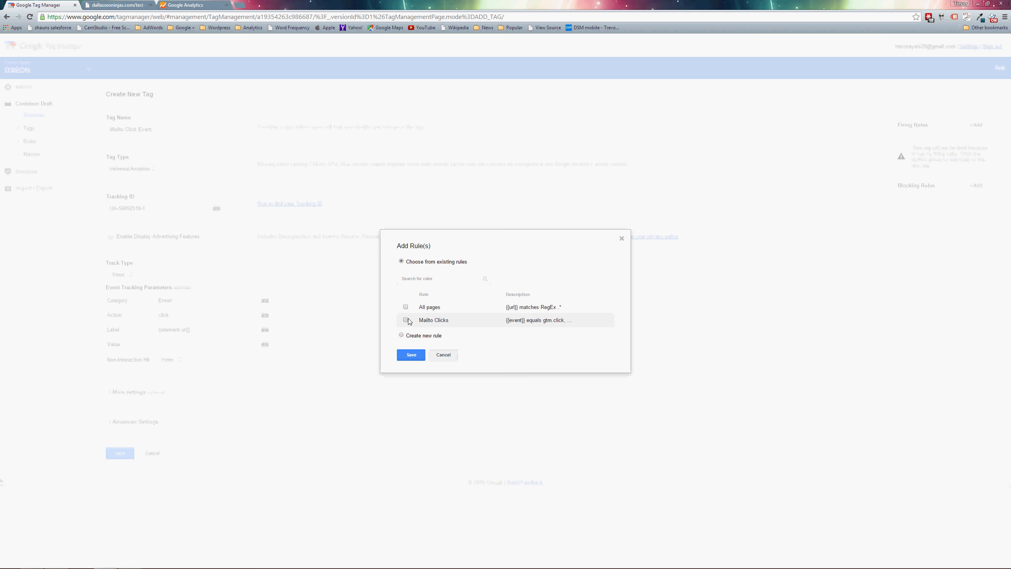
{"action": "left_click", "coordinate": [407, 358]}
{"action": "left_click", "coordinate": [120, 453]}
Create a version of the DSEON container draft and publish it as version 3.
{"action": "left_click", "coordinate": [911, 112]}
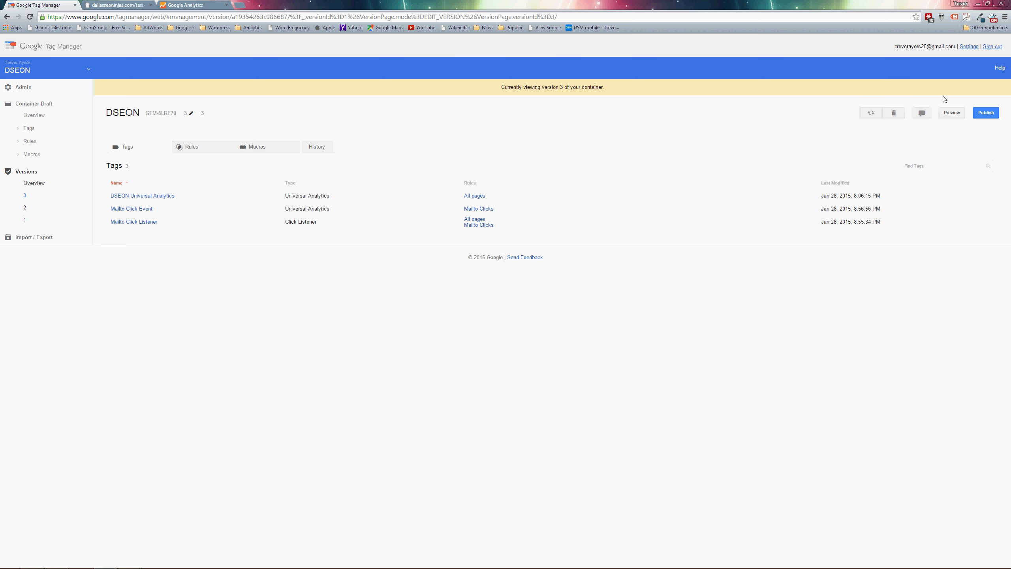
{"action": "left_click", "coordinate": [977, 113]}
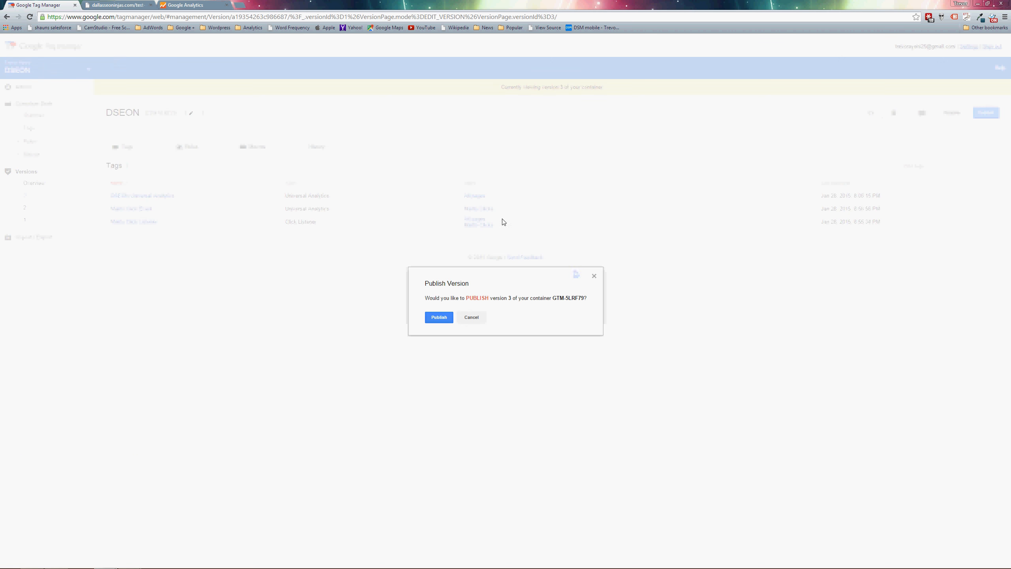
{"action": "left_click", "coordinate": [440, 319]}
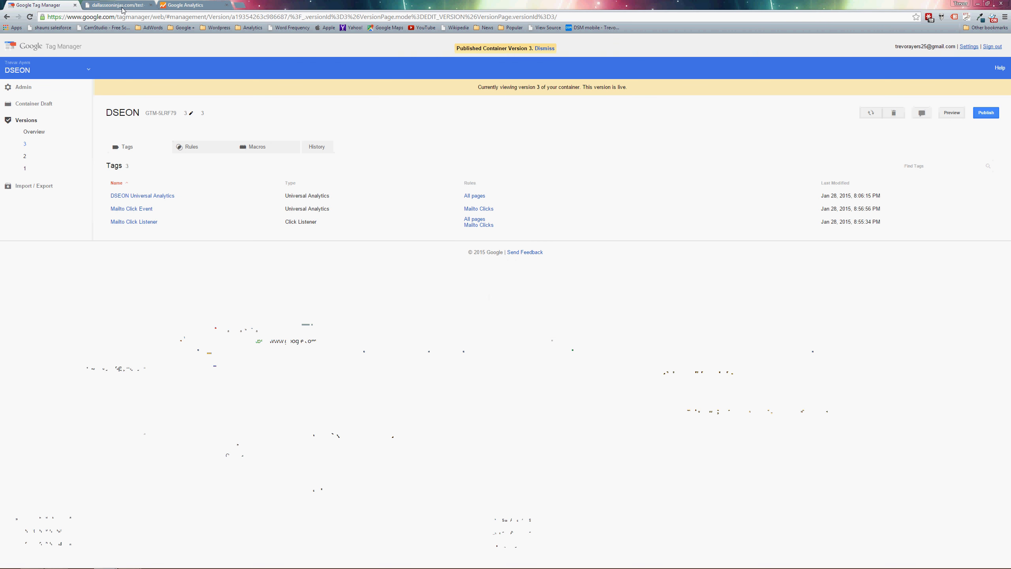
Look at the Test Emails page and examine the mailto event labels in the real-time Events report of Google Analytics.
{"action": "left_click", "coordinate": [117, 5]}
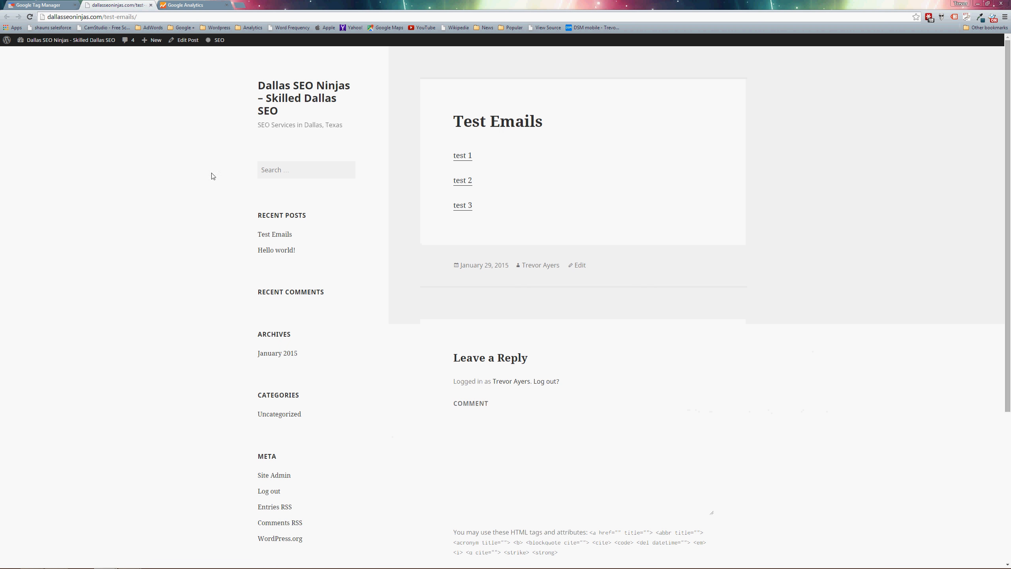
{"action": "left_click", "coordinate": [185, 5]}
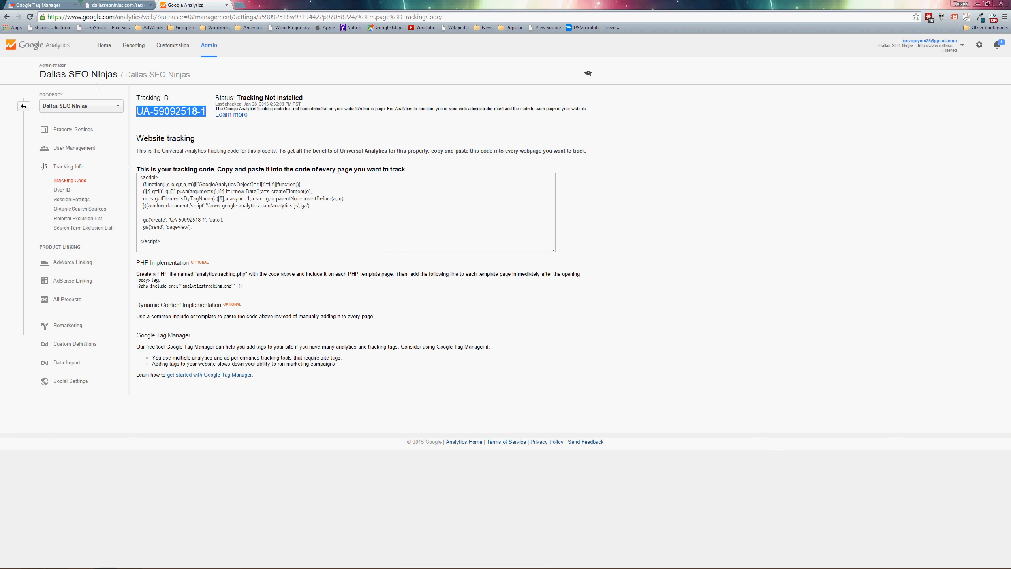
{"action": "left_click", "coordinate": [135, 45]}
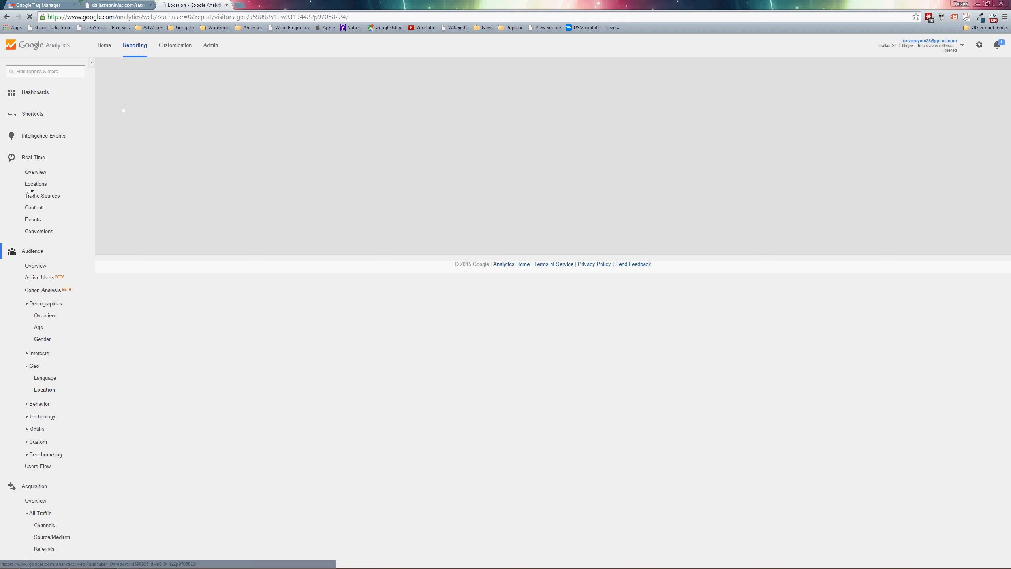
{"action": "left_click", "coordinate": [26, 220]}
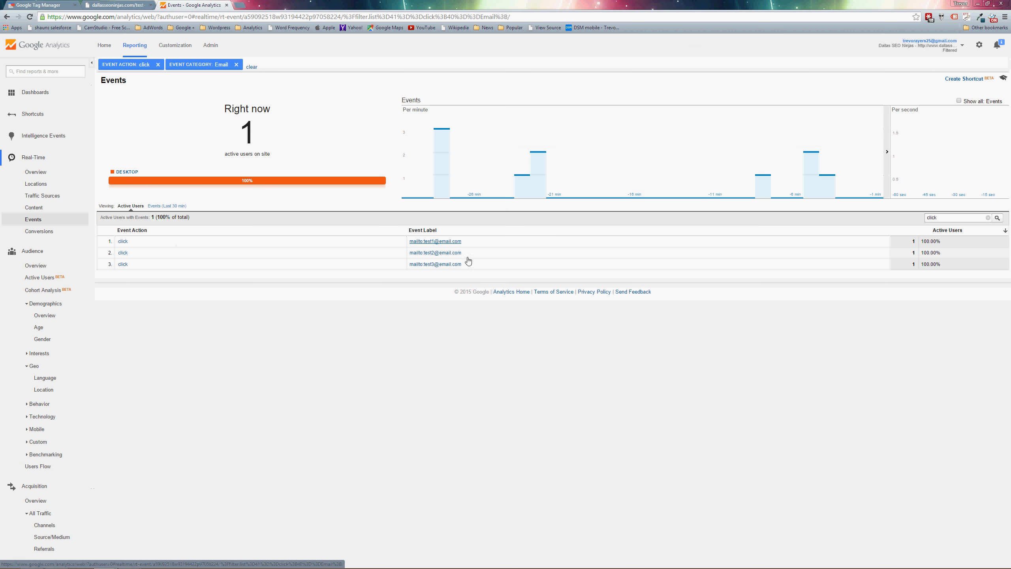
{"action": "left_click_drag", "start_coordinate": [406, 223], "coordinate": [422, 264]}
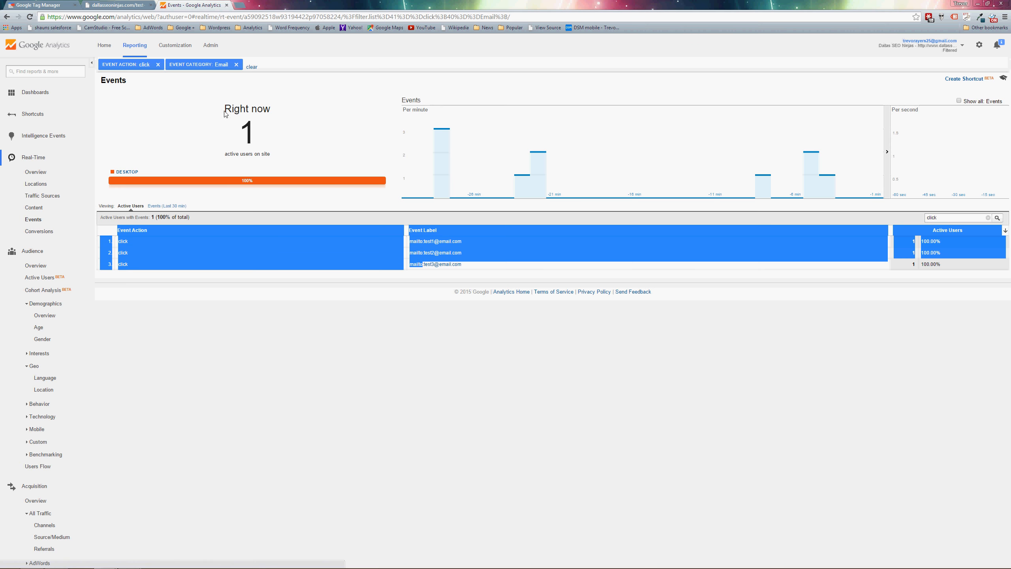
{"action": "left_click", "coordinate": [133, 5]}
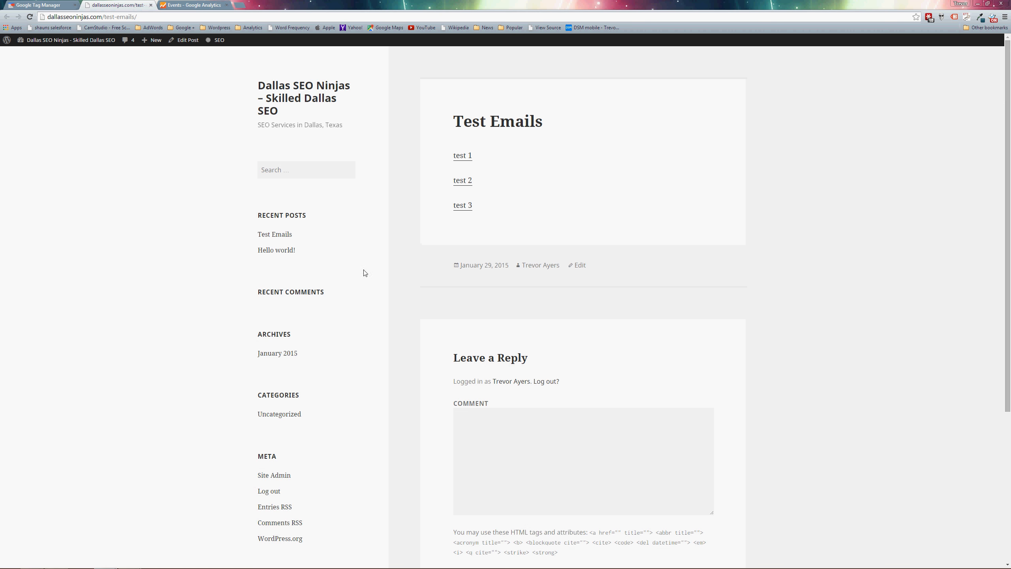
{"action": "left_click", "coordinate": [170, 4]}
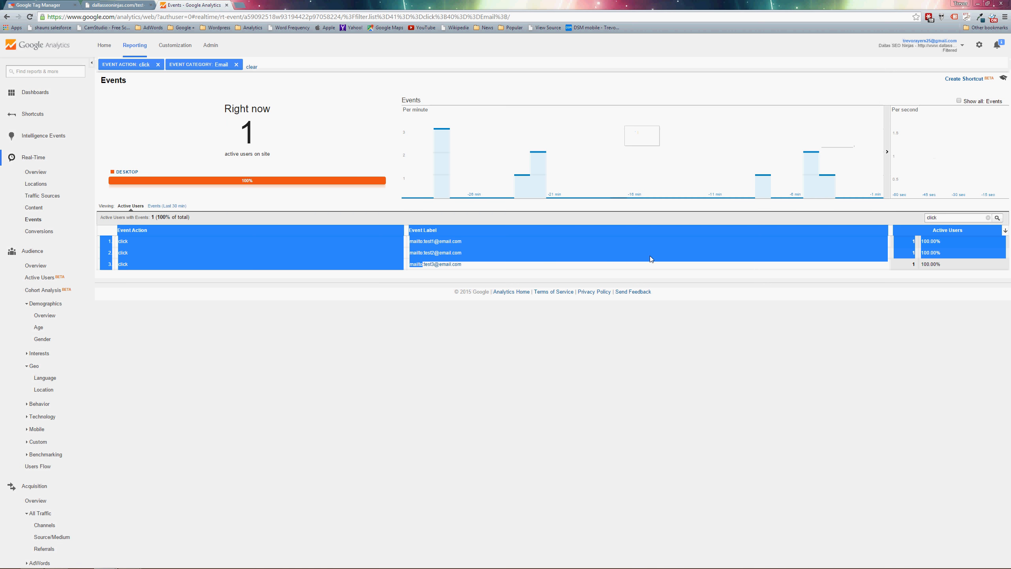
{"action": "left_click", "coordinate": [162, 211]}
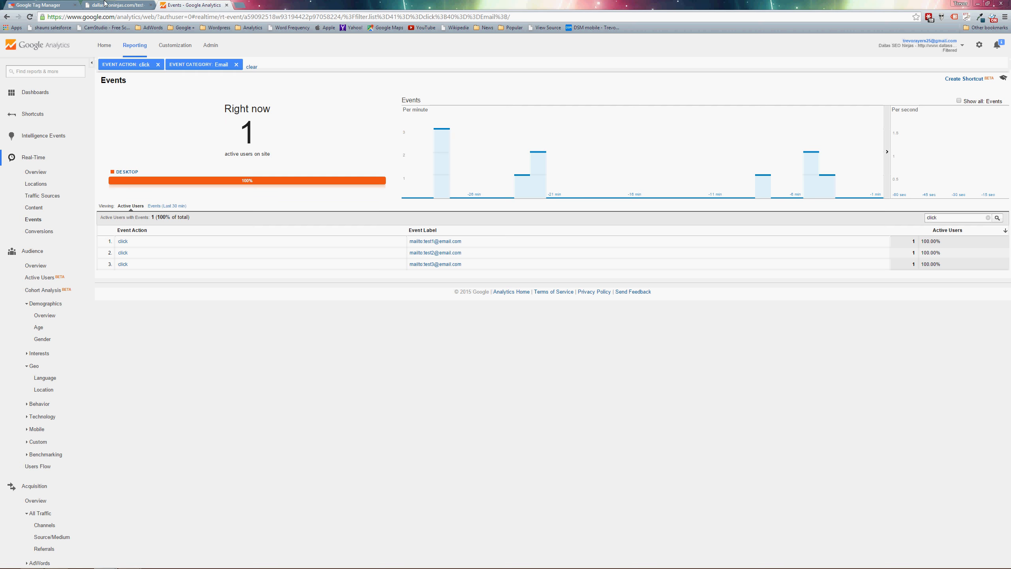
Trigger the test 1, test 2 and test 3 links on the Test Emails page, closing each email draft, and check the real-time Events report.
{"action": "left_click", "coordinate": [116, 4]}
{"action": "left_click", "coordinate": [468, 155]}
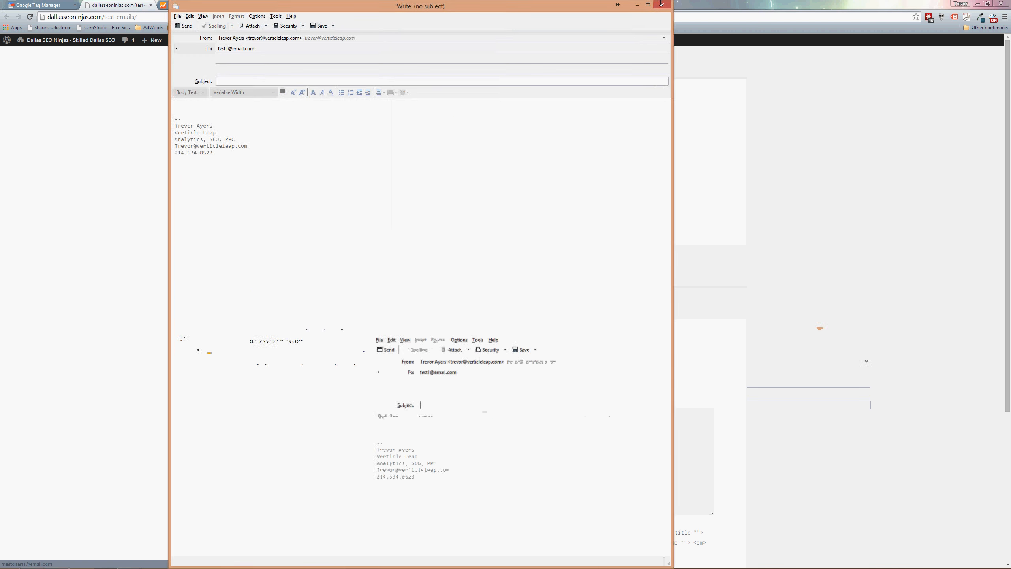
{"action": "left_click", "coordinate": [665, 3]}
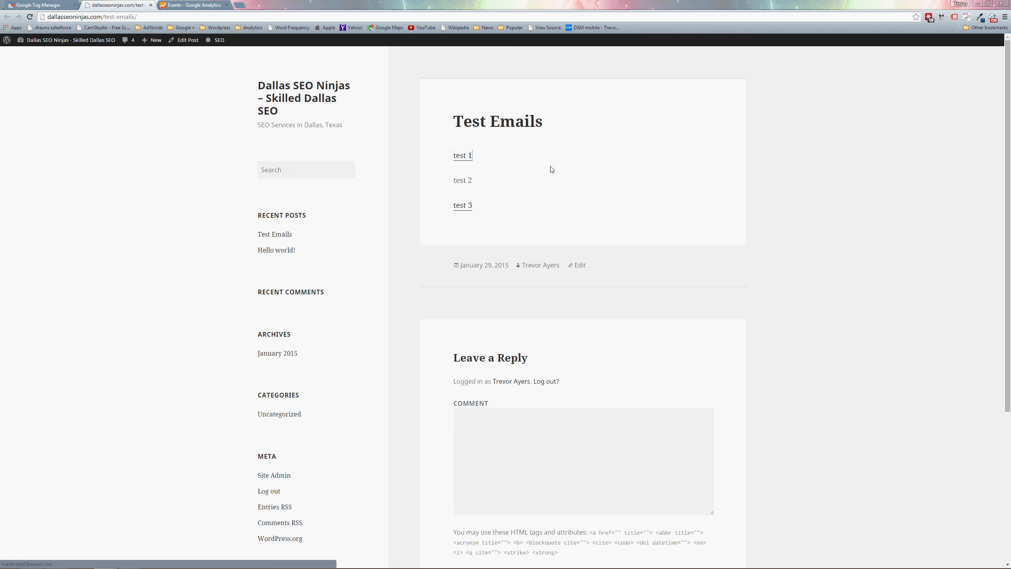
{"action": "left_click", "coordinate": [469, 180]}
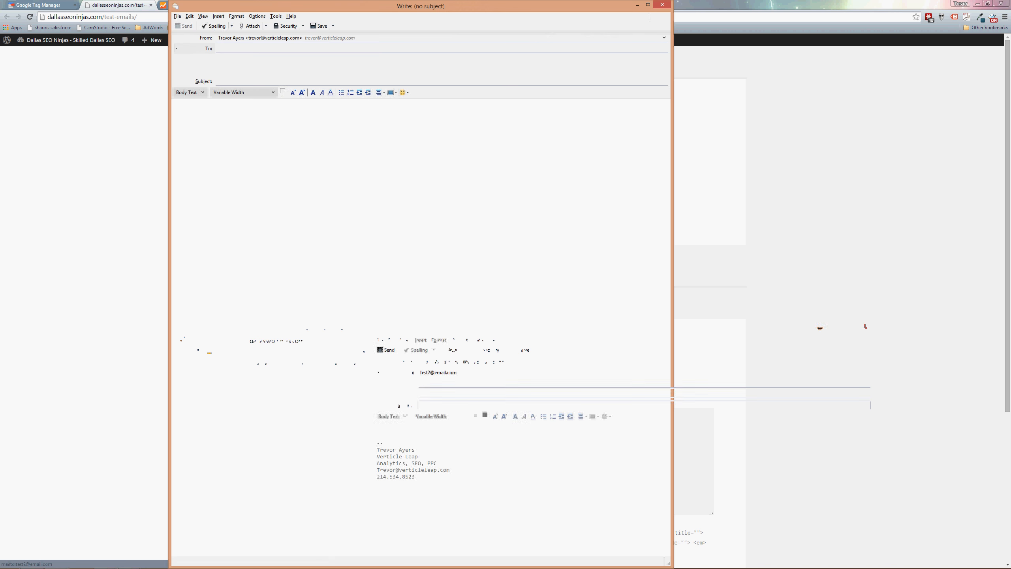
{"action": "left_click", "coordinate": [663, 5]}
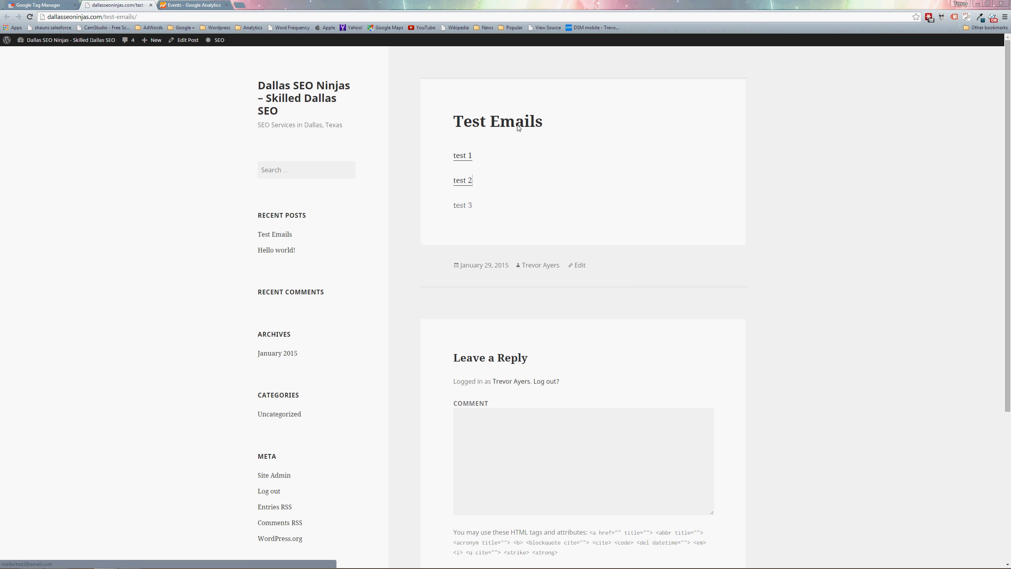
{"action": "left_click", "coordinate": [466, 206]}
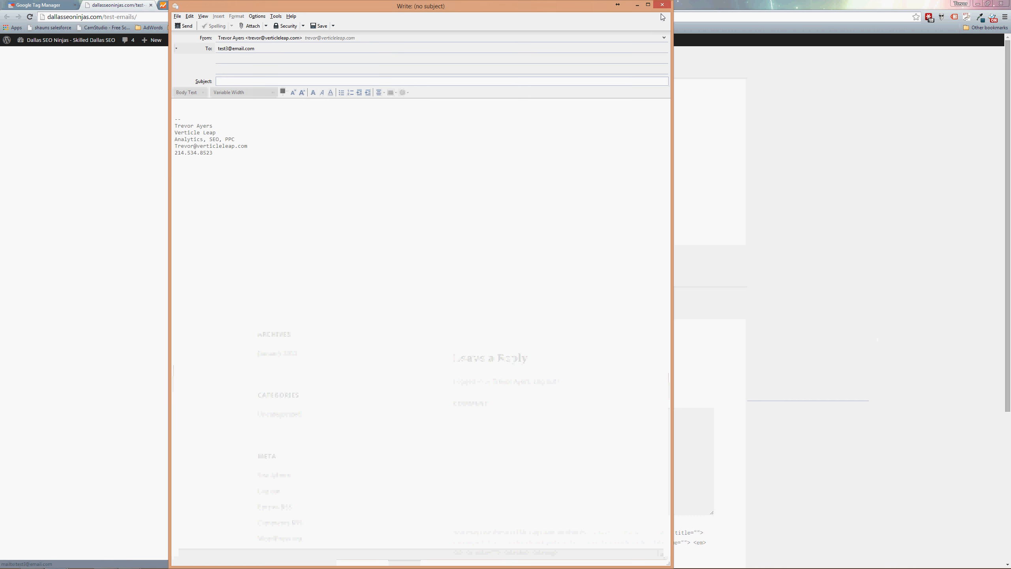
{"action": "left_click", "coordinate": [662, 4]}
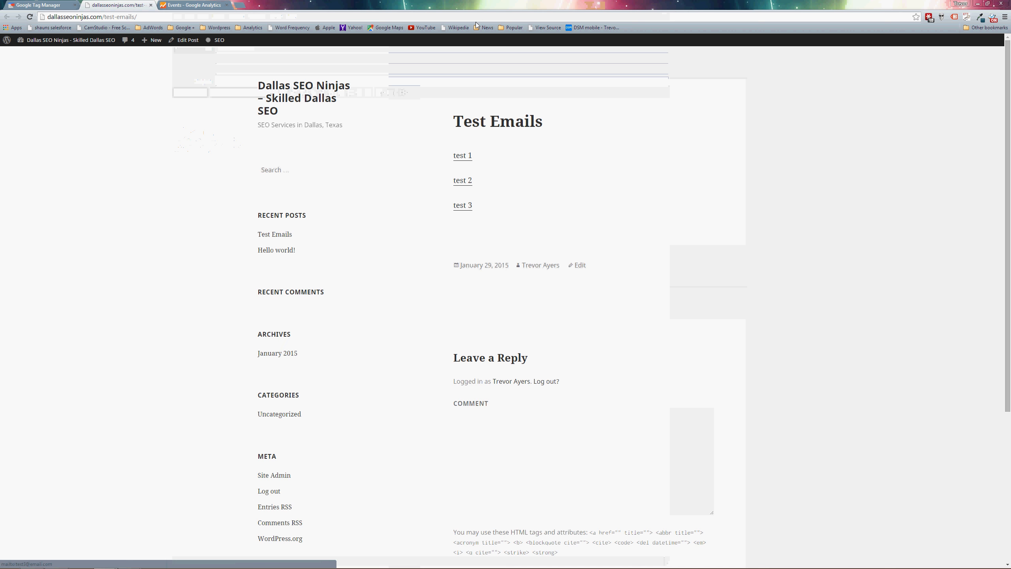
{"action": "left_click", "coordinate": [197, 5]}
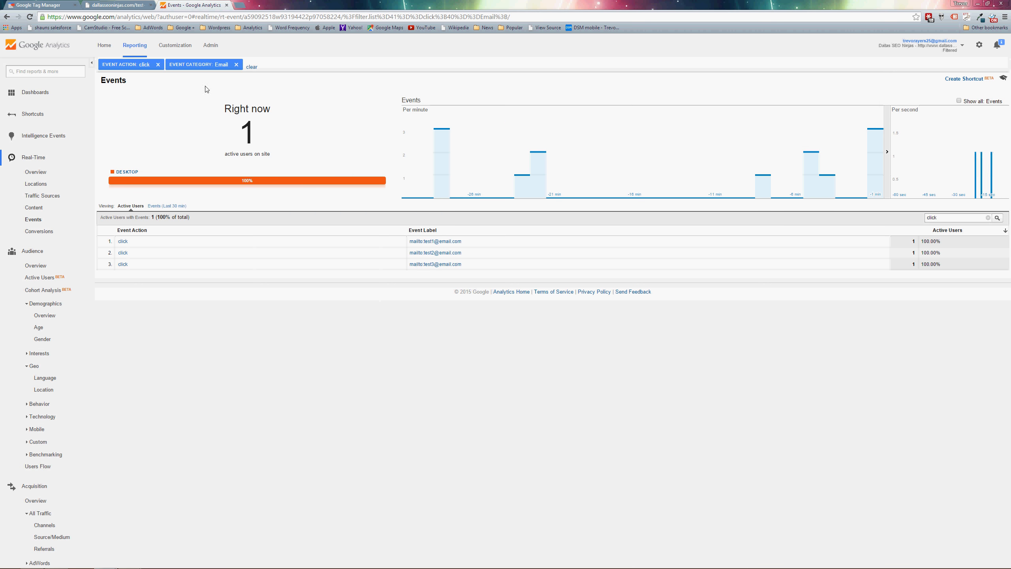
Open the goals list of the Filtered view in the Google Analytics administration.
{"action": "left_click", "coordinate": [211, 48]}
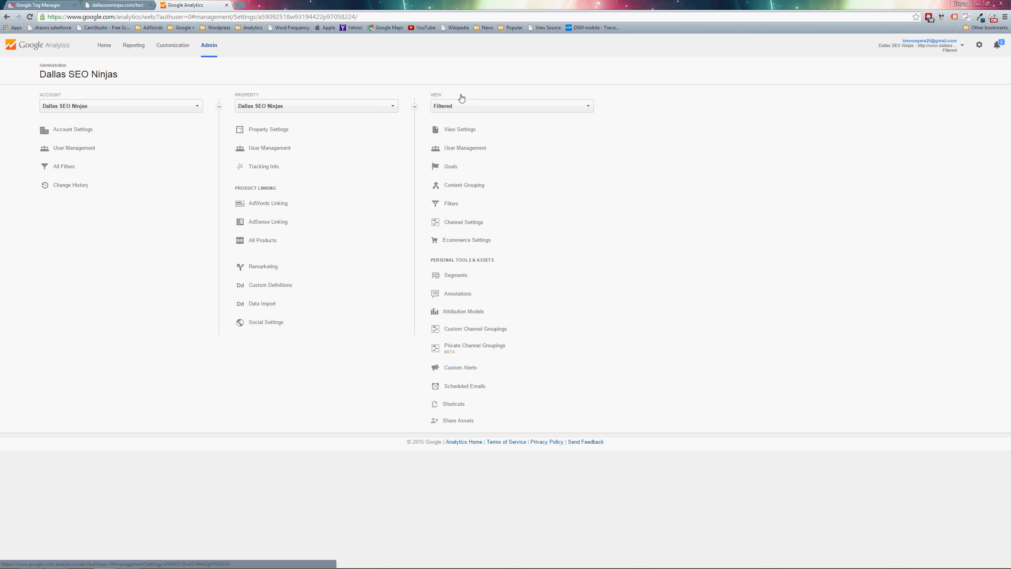
{"action": "left_click", "coordinate": [482, 106]}
{"action": "left_click", "coordinate": [475, 148]}
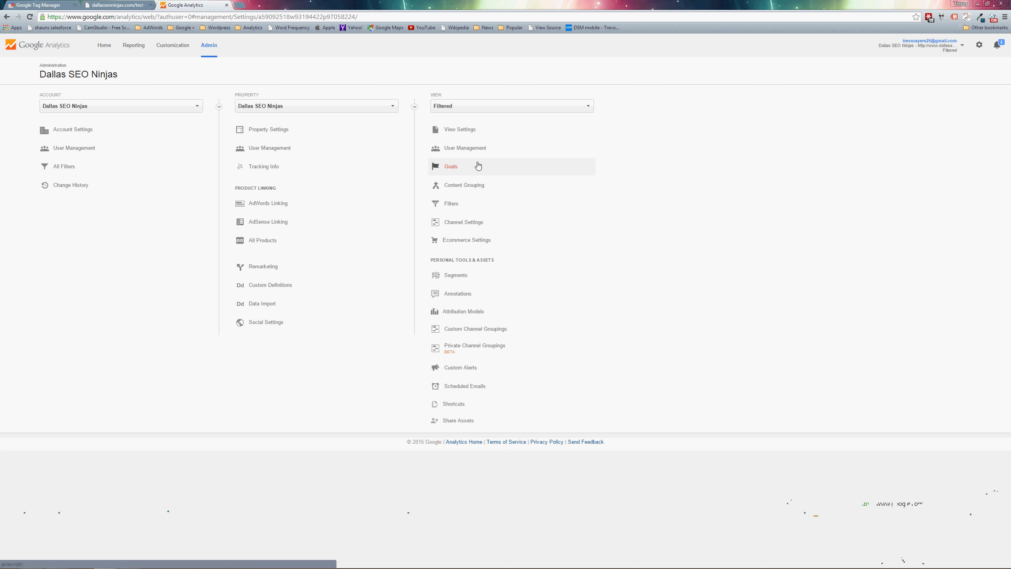
{"action": "left_click", "coordinate": [477, 165]}
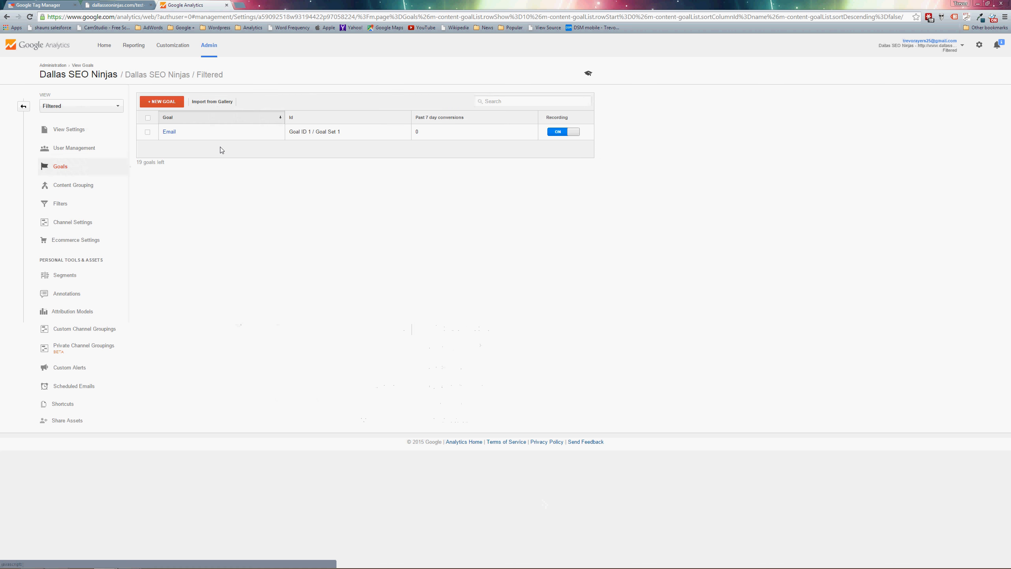
{"action": "left_click", "coordinate": [154, 108]}
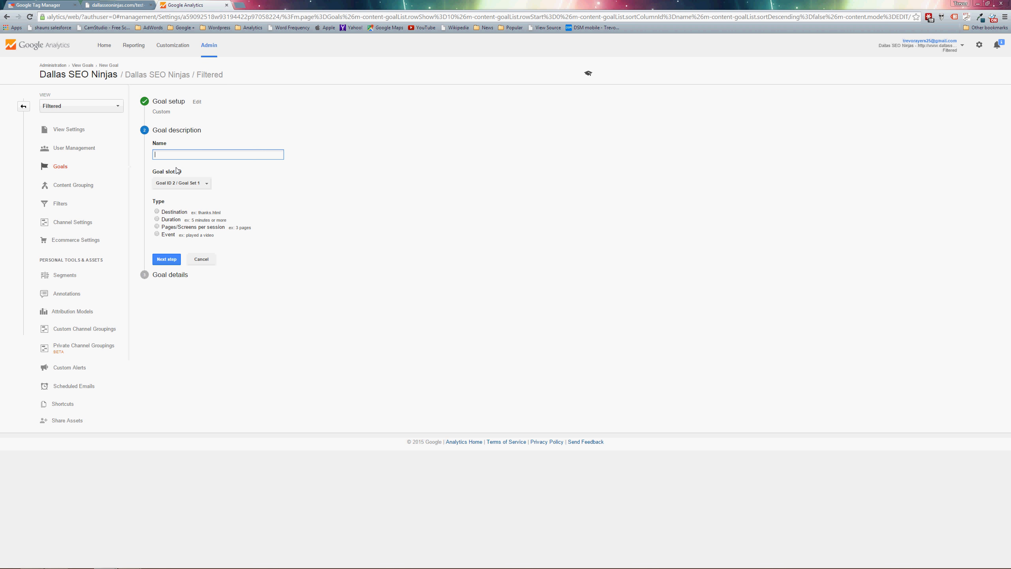
{"action": "type", "text": "dfgsgs"}
{"action": "left_click", "coordinate": [159, 237]}
{"action": "left_click", "coordinate": [157, 234]}
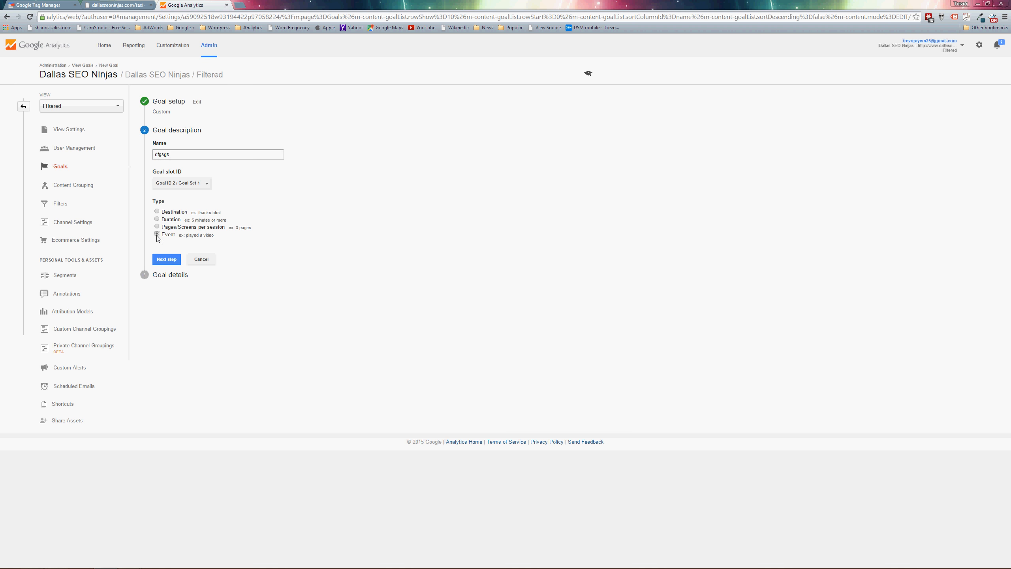
{"action": "left_click", "coordinate": [166, 259]}
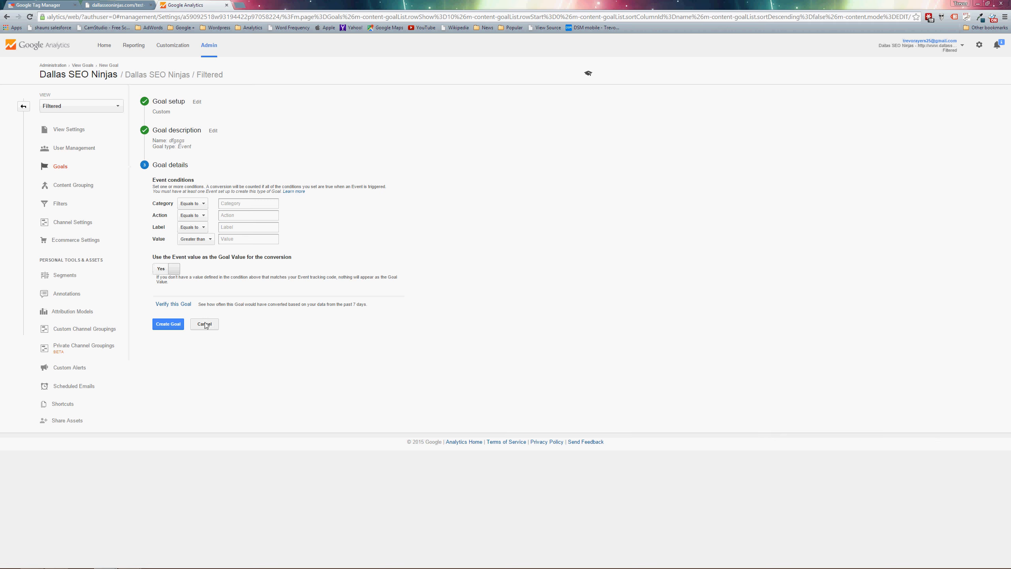
{"action": "left_click", "coordinate": [204, 324]}
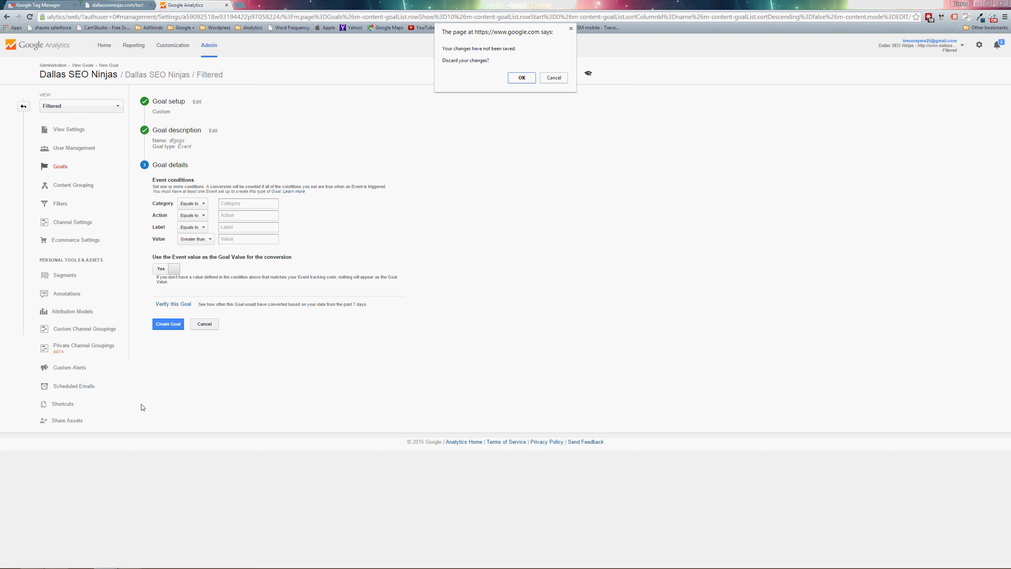
{"action": "left_click", "coordinate": [521, 77]}
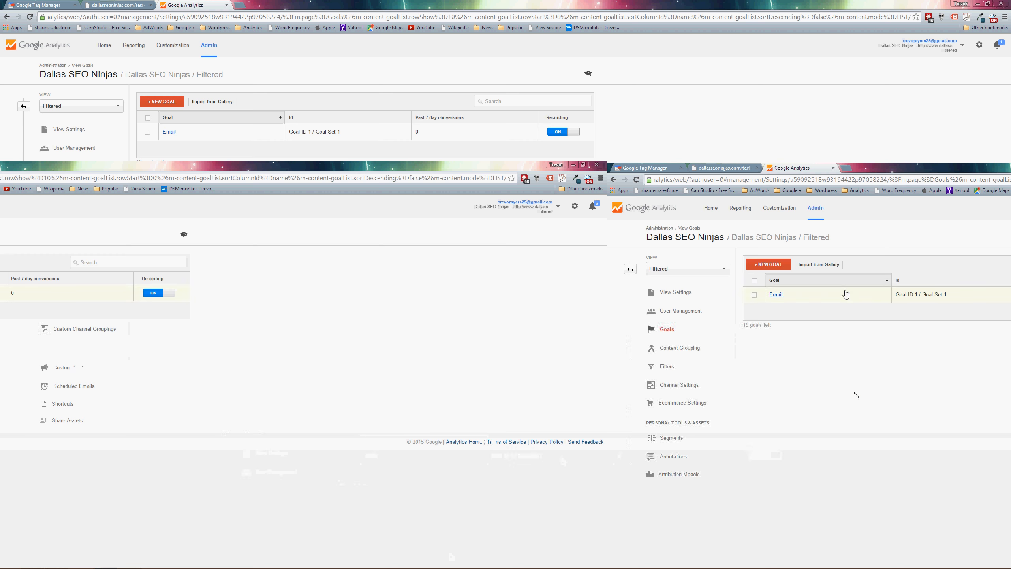
Open the existing Email goal in the Filtered view and examine its event conditions, including the label condition.
{"action": "left_click", "coordinate": [171, 131]}
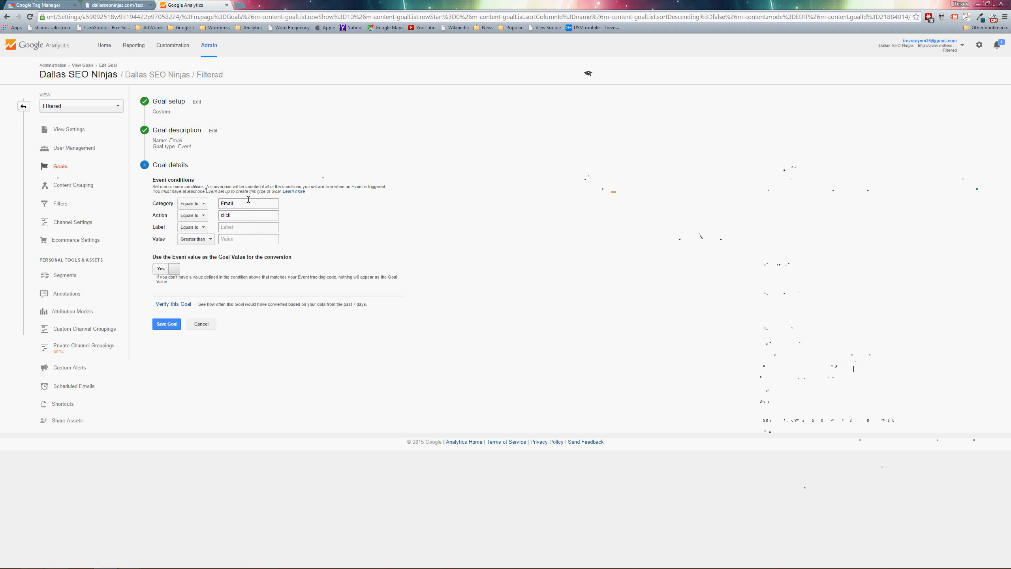
{"action": "left_click", "coordinate": [243, 227]}
{"action": "mouse_move", "coordinate": [344, 567]}
{"action": "mouse_move", "coordinate": [129, 560]}
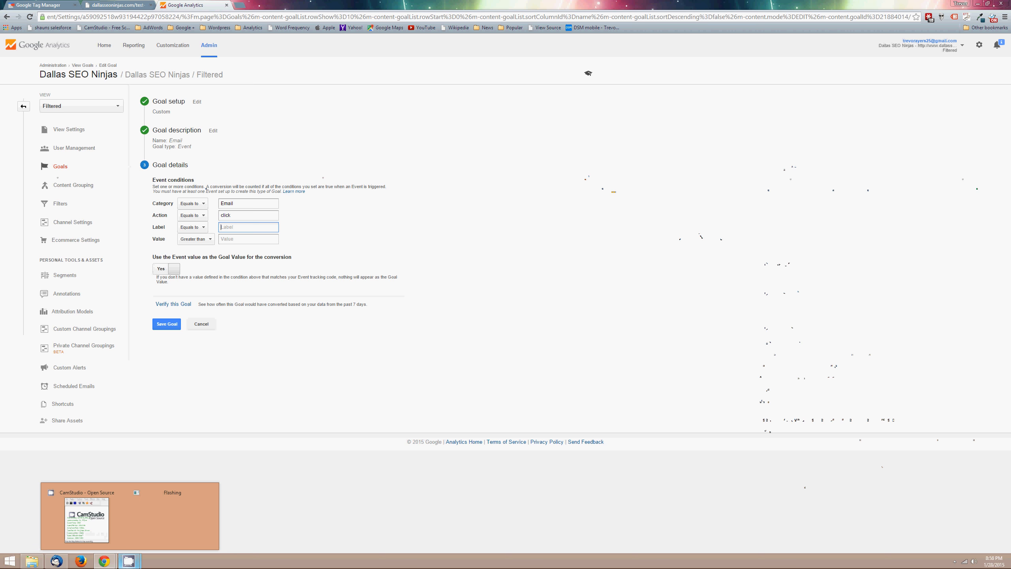
{"action": "left_click", "coordinate": [82, 527]}
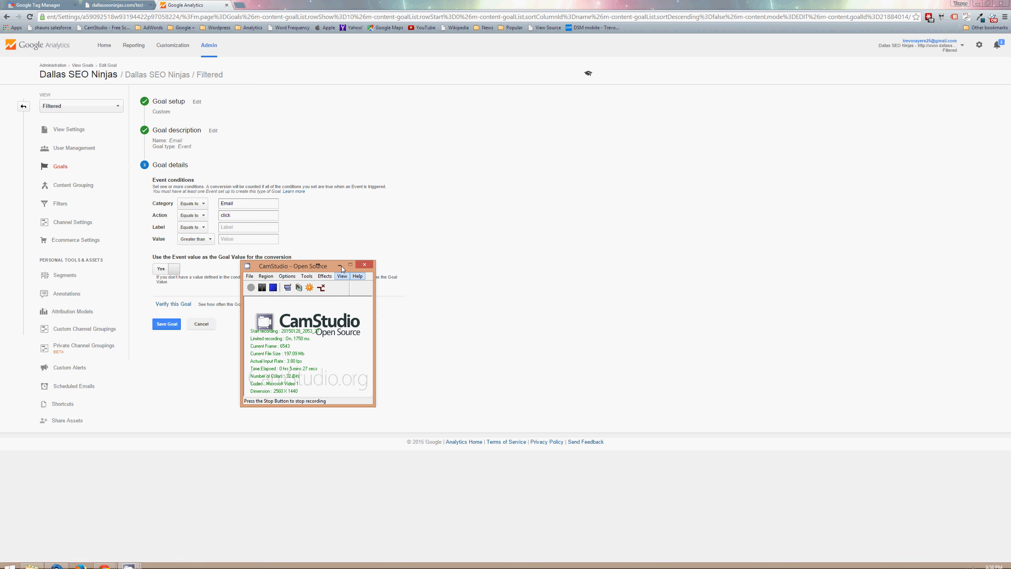